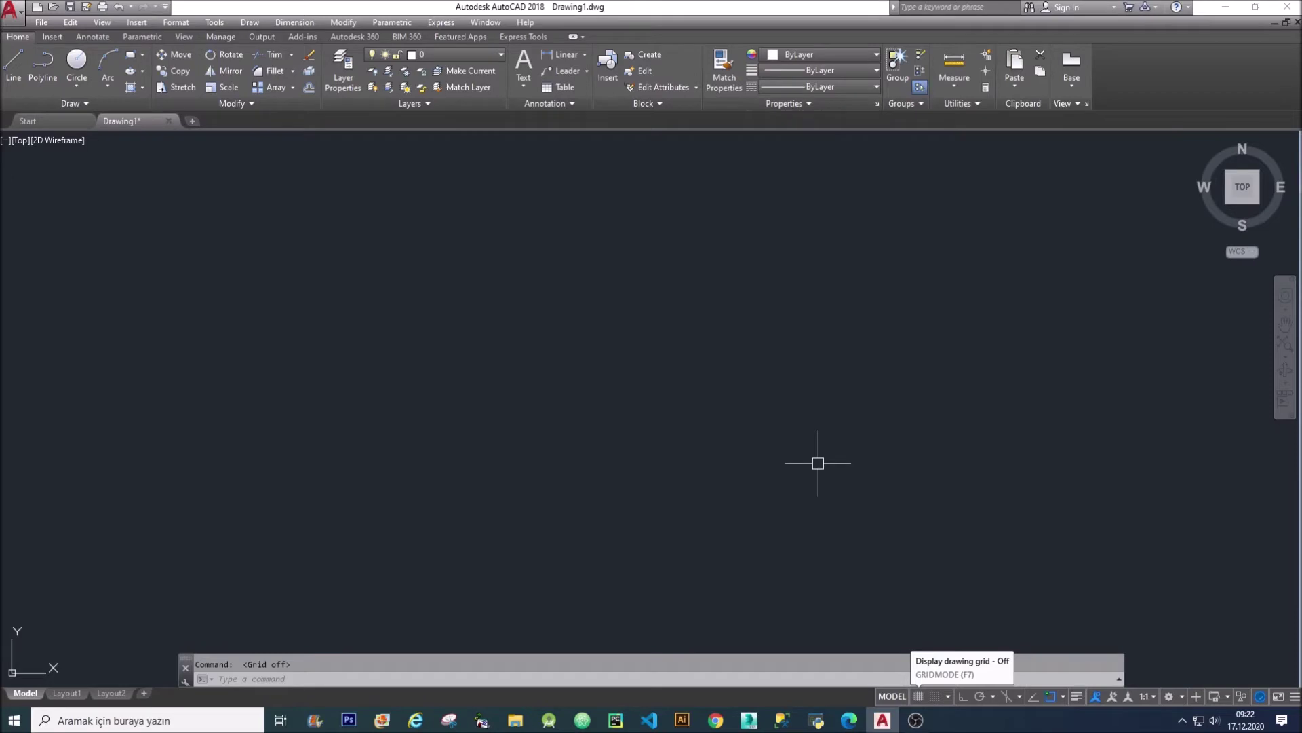
- Enter the PL command to prepare a polyline
type("pl")
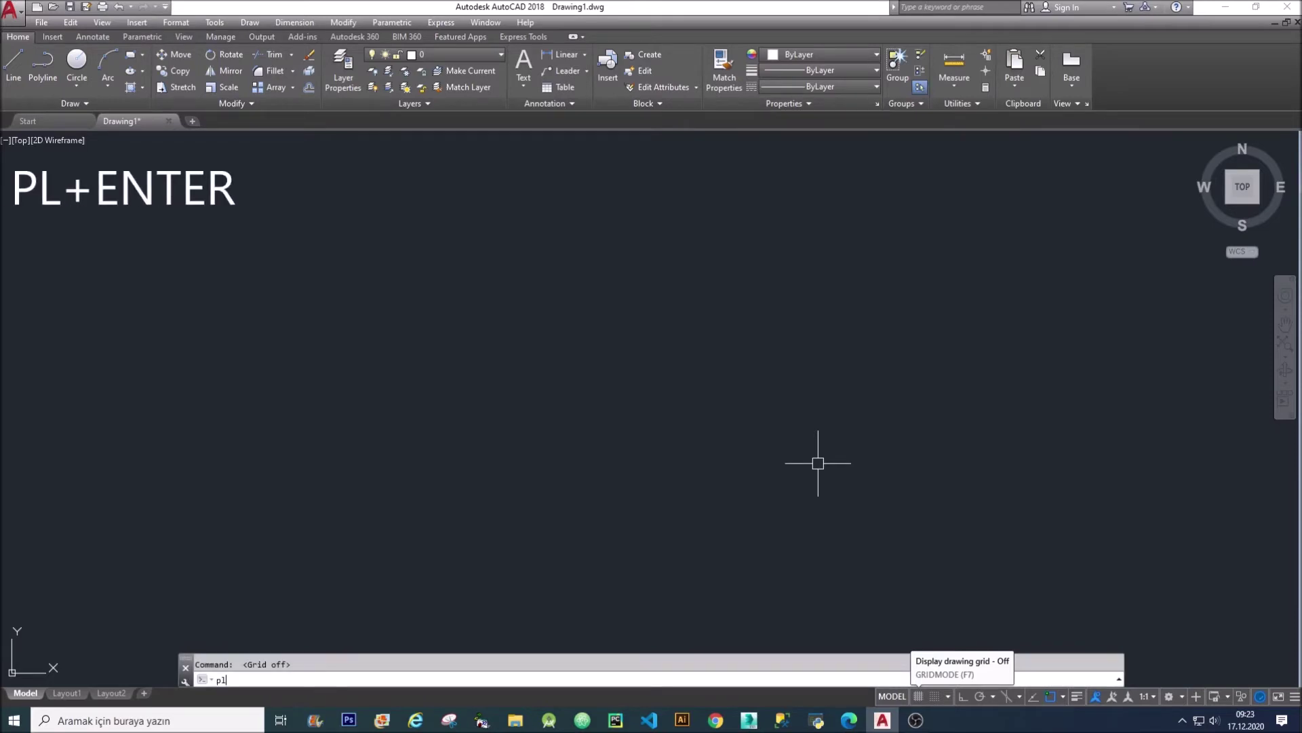
- Draw a left-pointing V-shaped polyline from three points
key("Return")
left_click(474, 264)
left_click(224, 373)
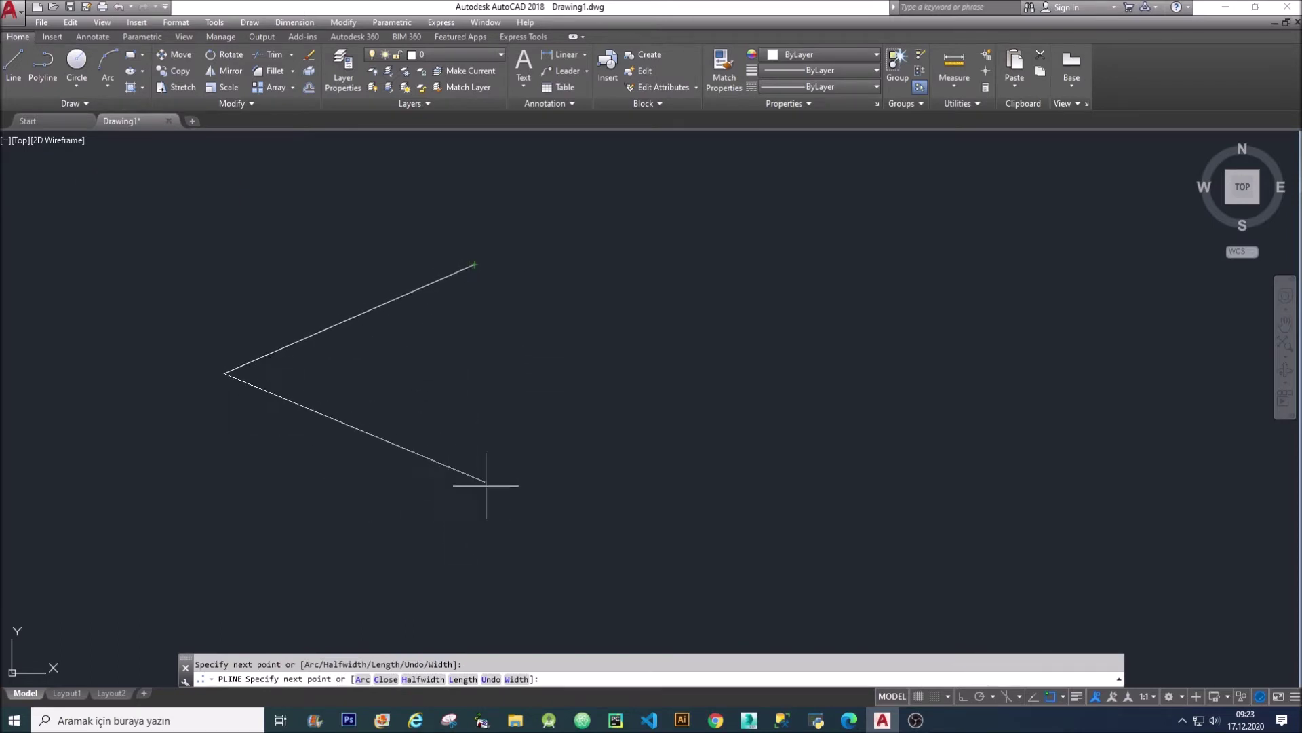
left_click(463, 536)
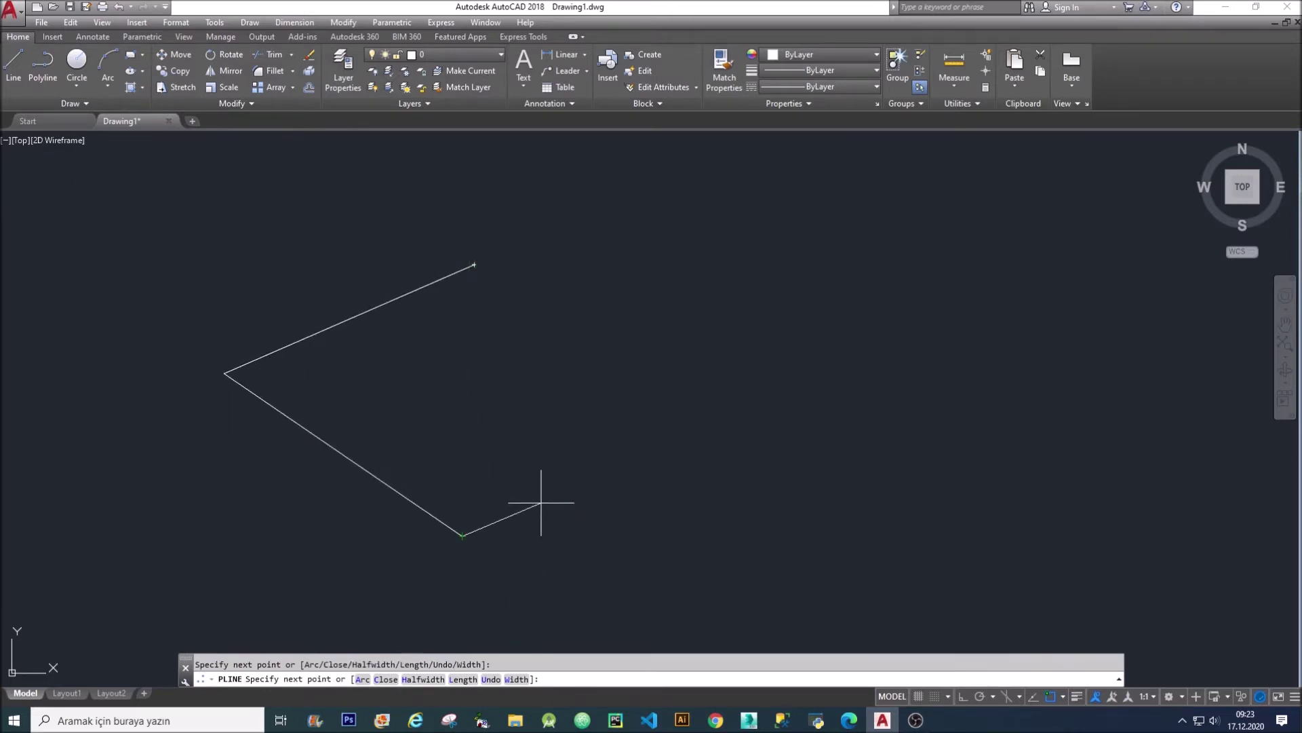
key("Escape")
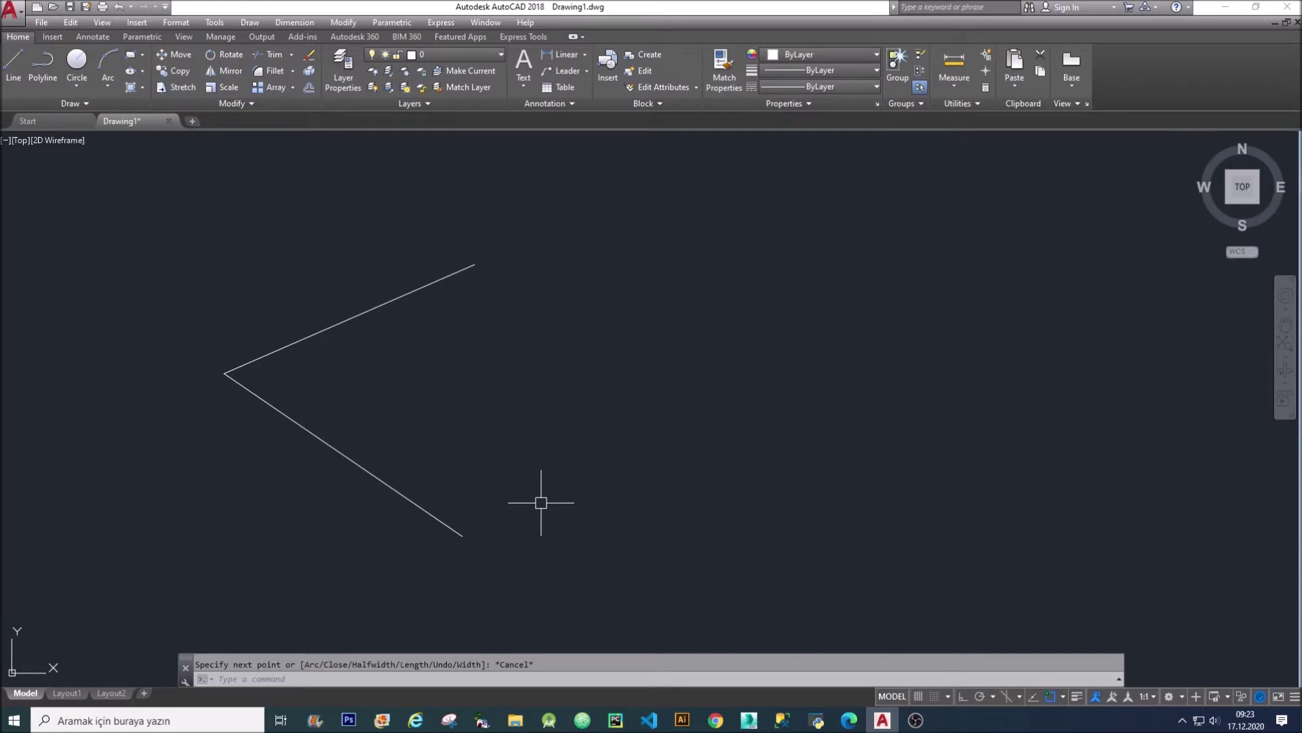
- Draw a long vertical polyline to the right of the V with Ortho on
type("pl")
key("Return")
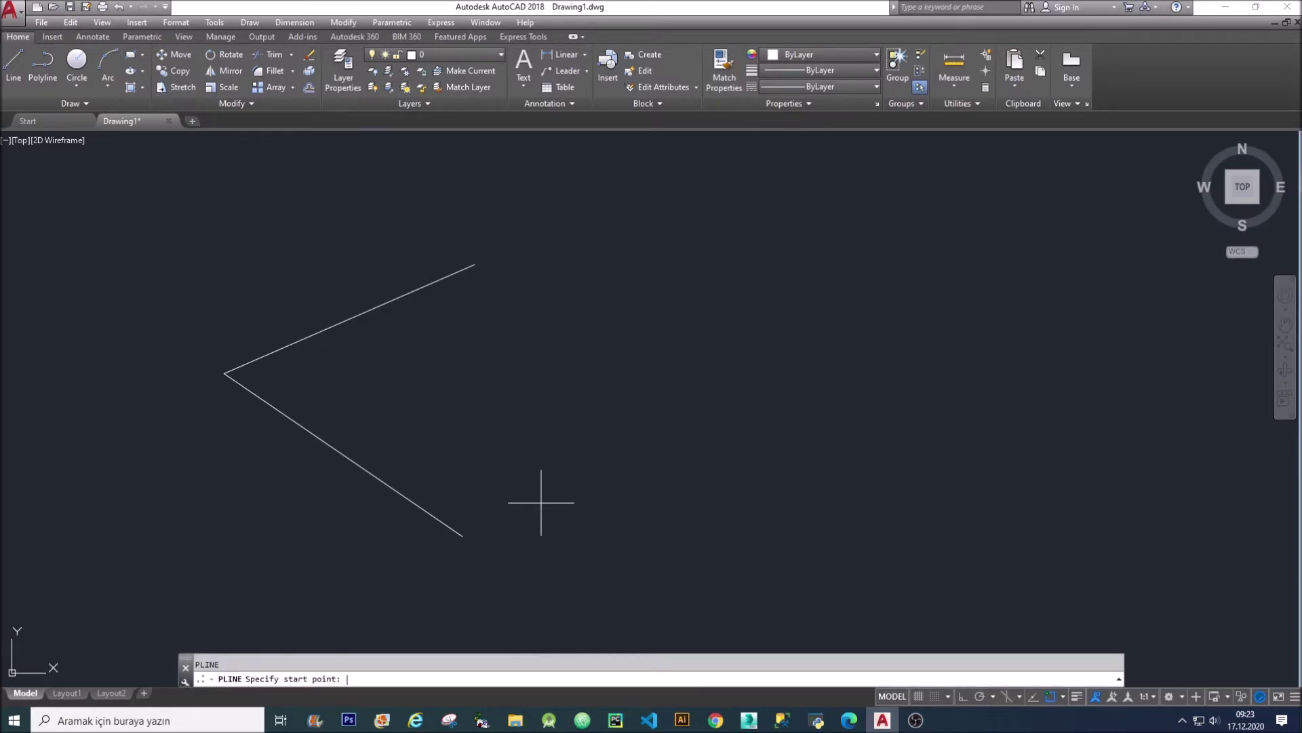
left_click(594, 182)
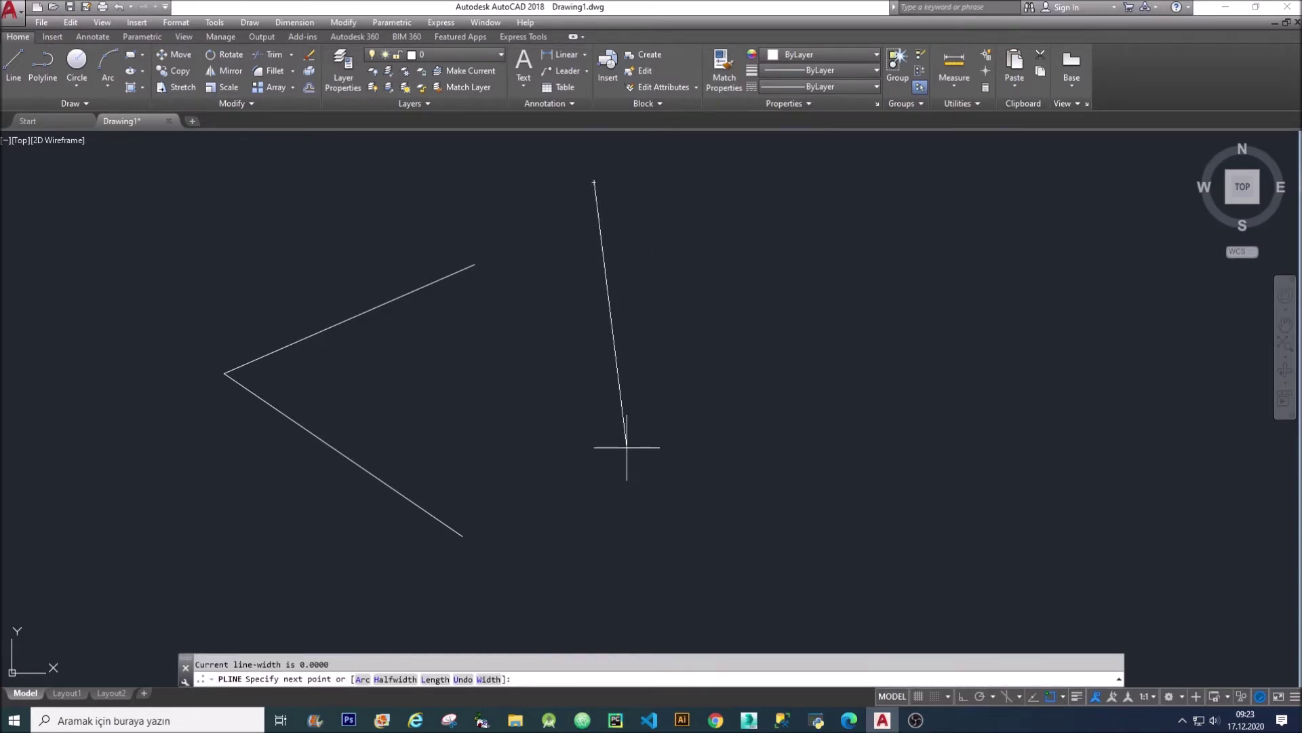
key("F8")
left_click(600, 602)
key("Escape")
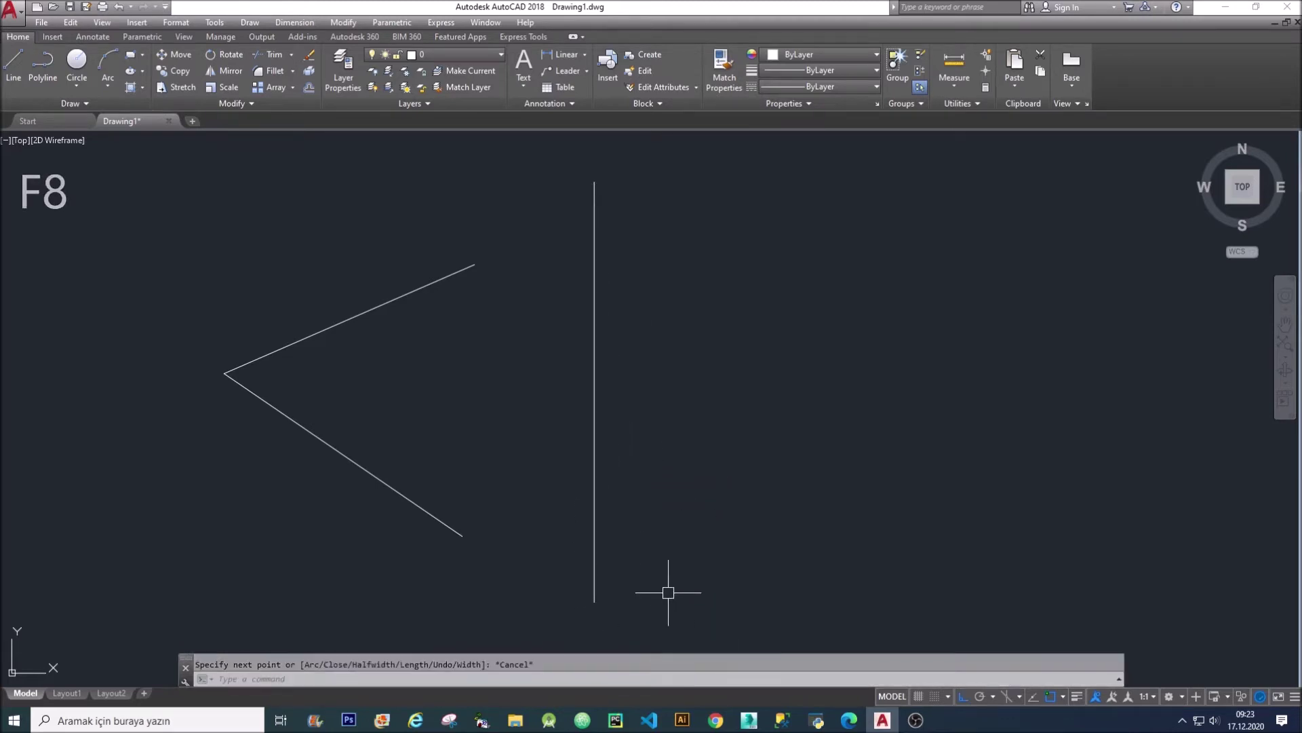
key("F8")
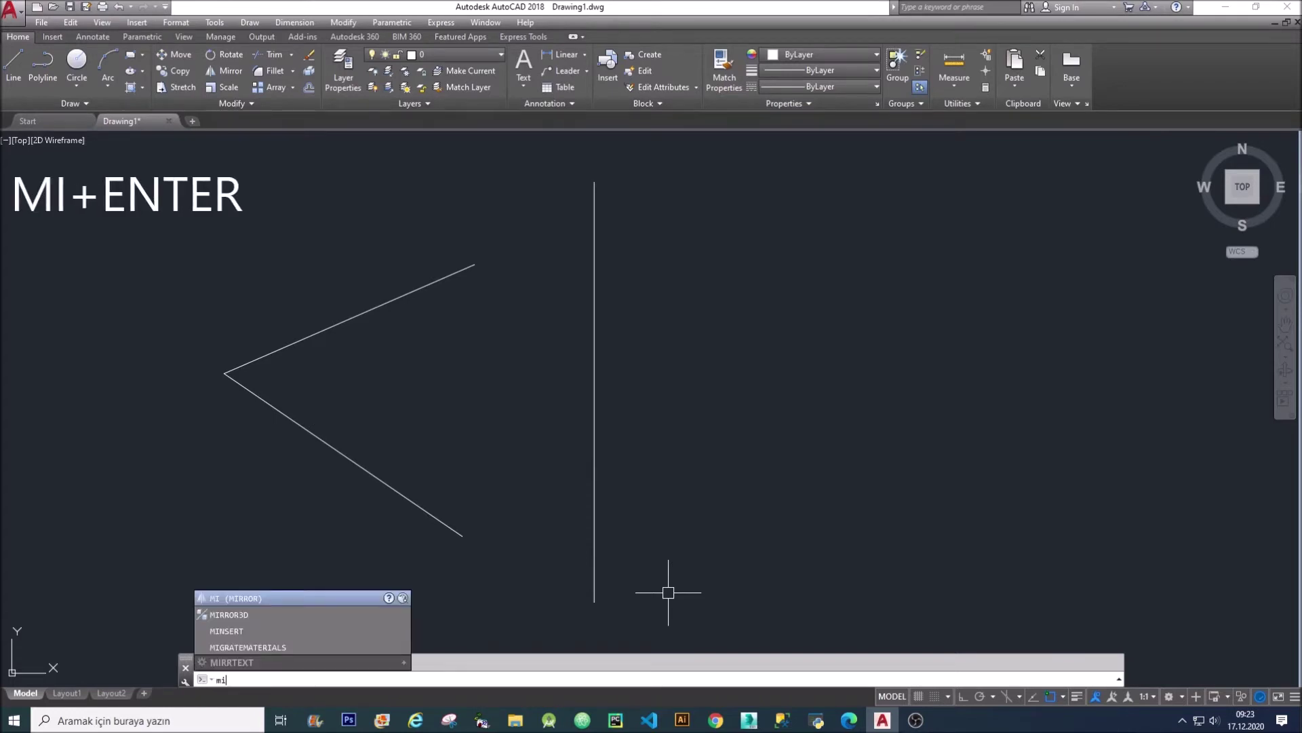
mouse_move(305, 599)
type("mi")
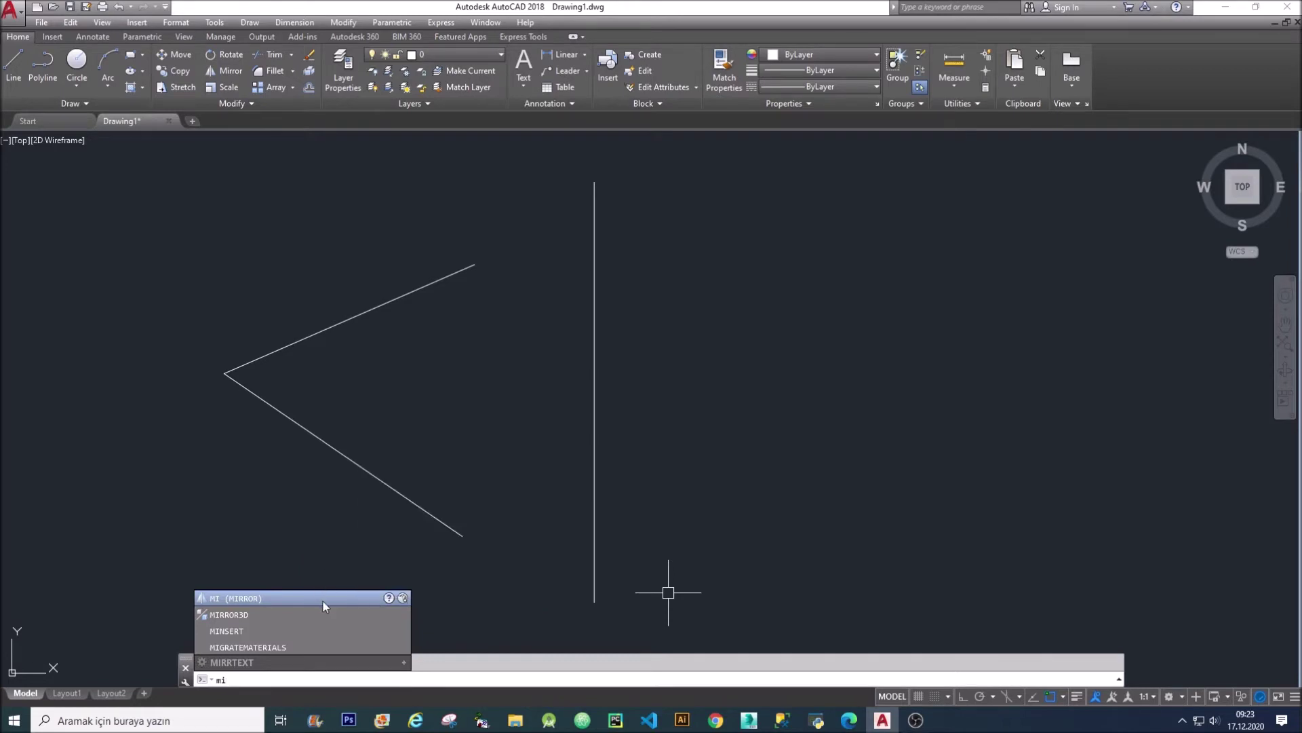
- Mirror the V polyline across the vertical line, answering N to keep the original
key("Return")
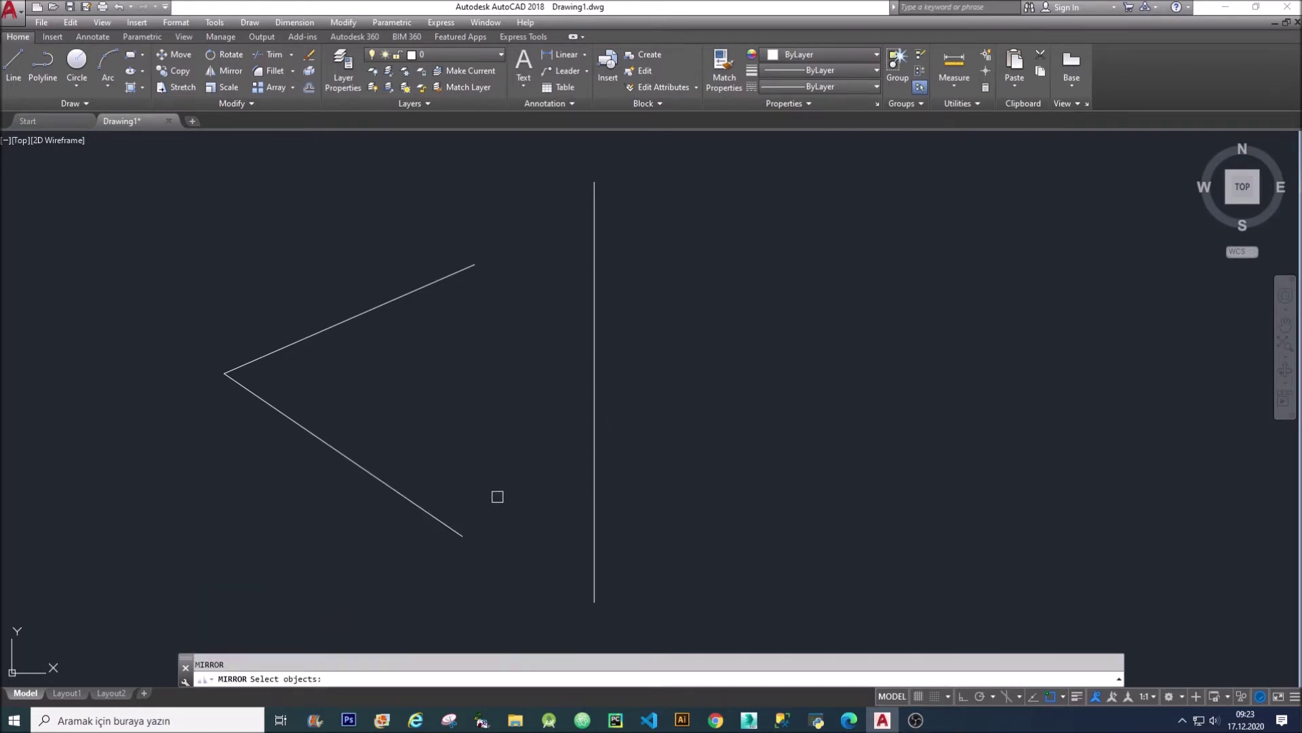
left_click(529, 539)
left_click(143, 236)
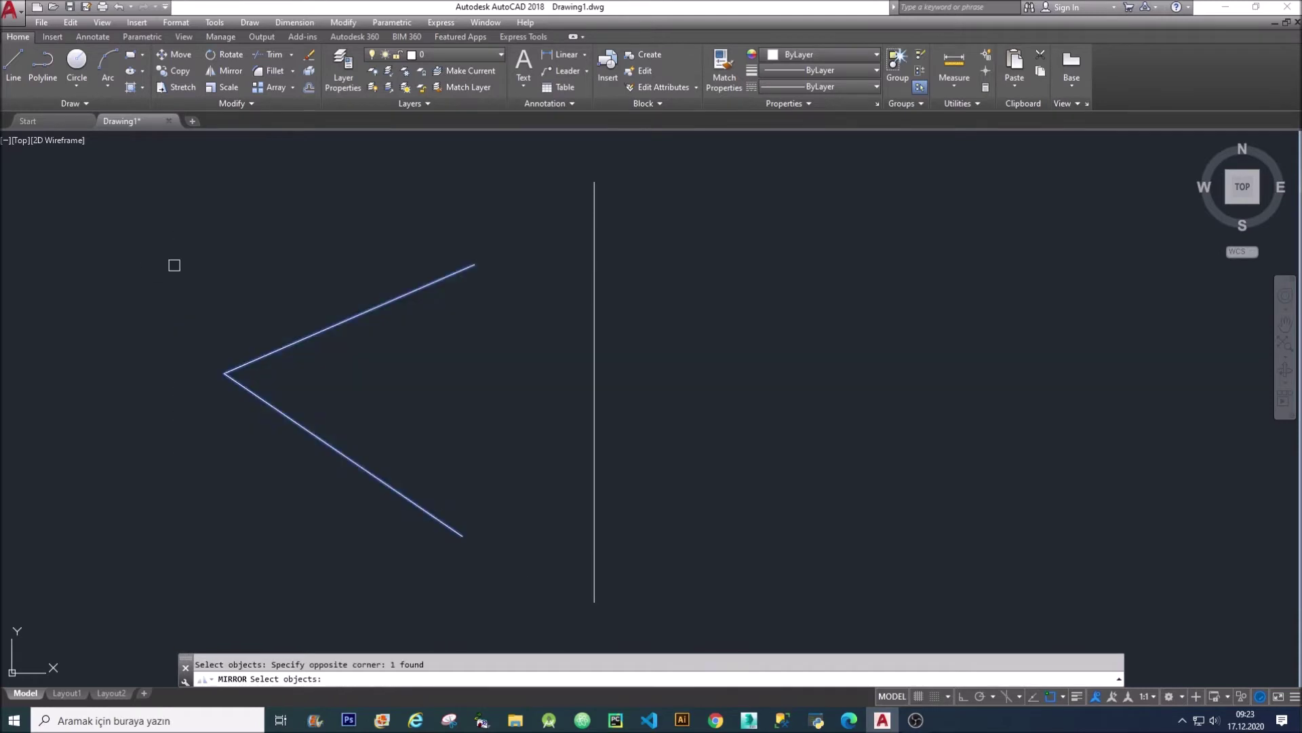
key("Return")
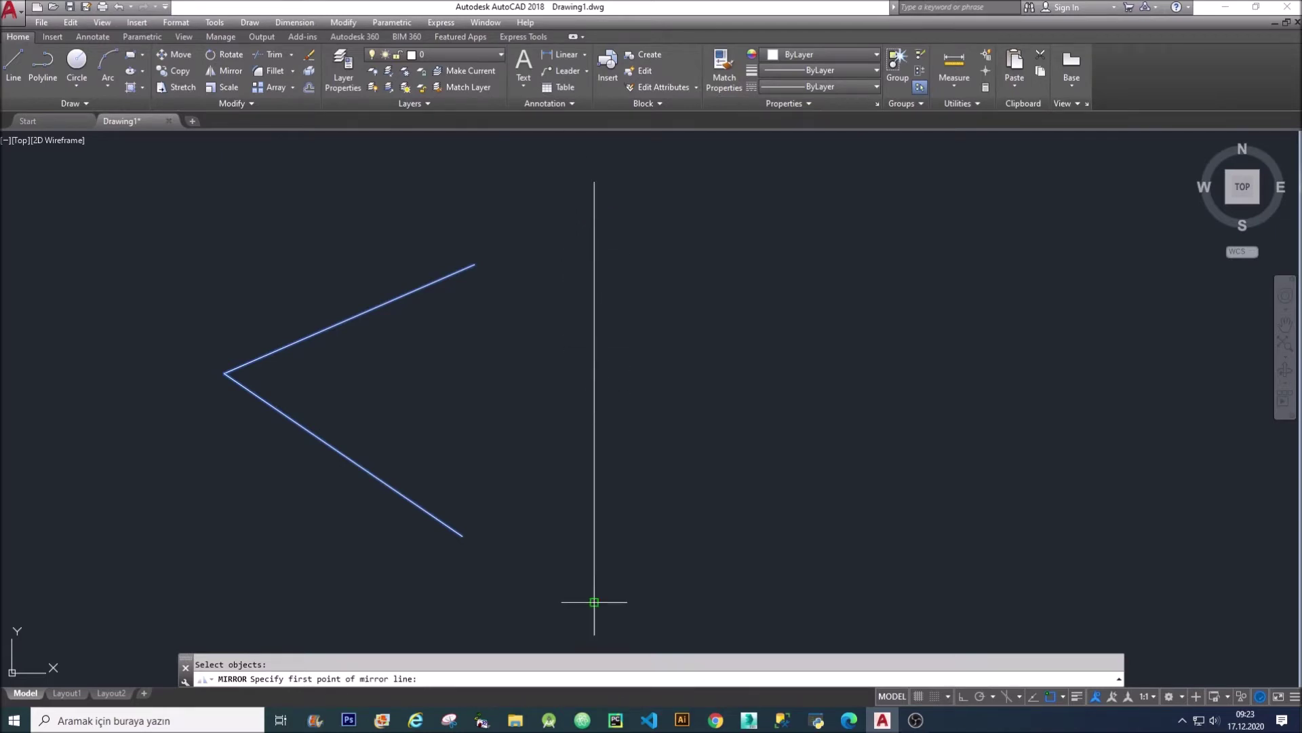
left_click(594, 392)
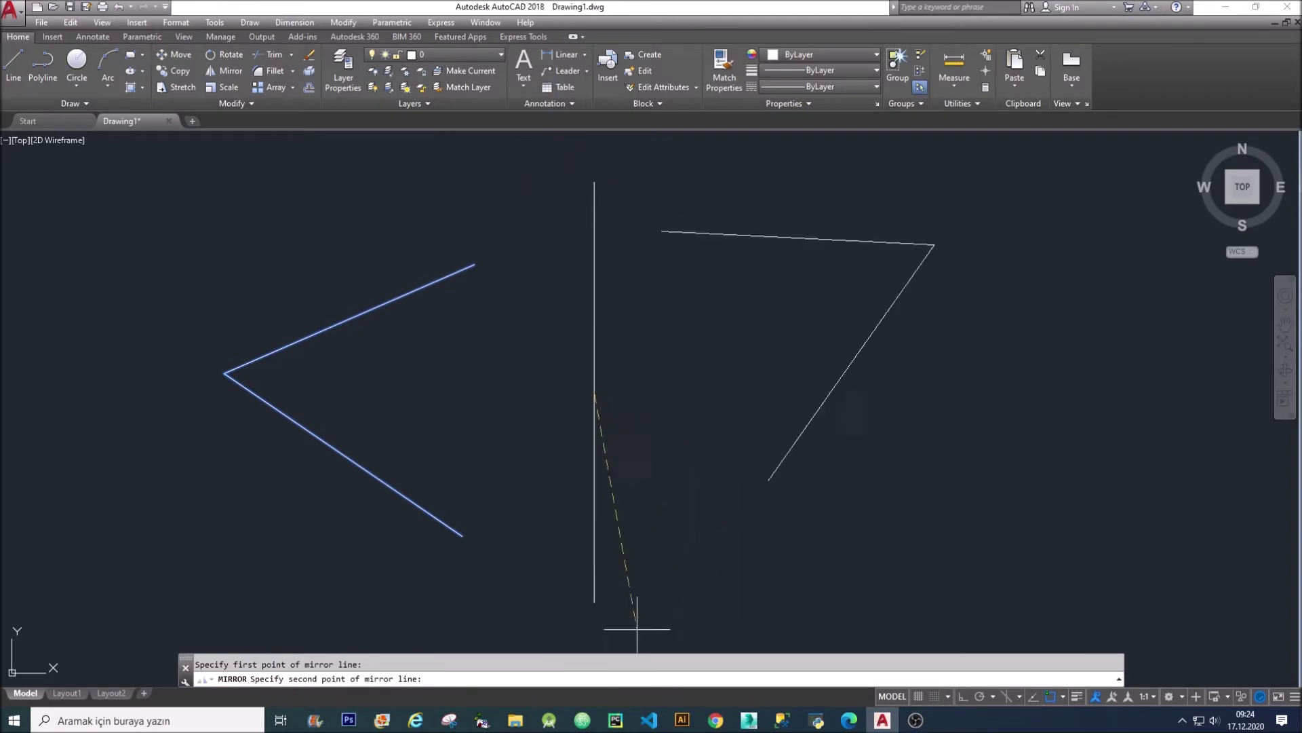
key("F8")
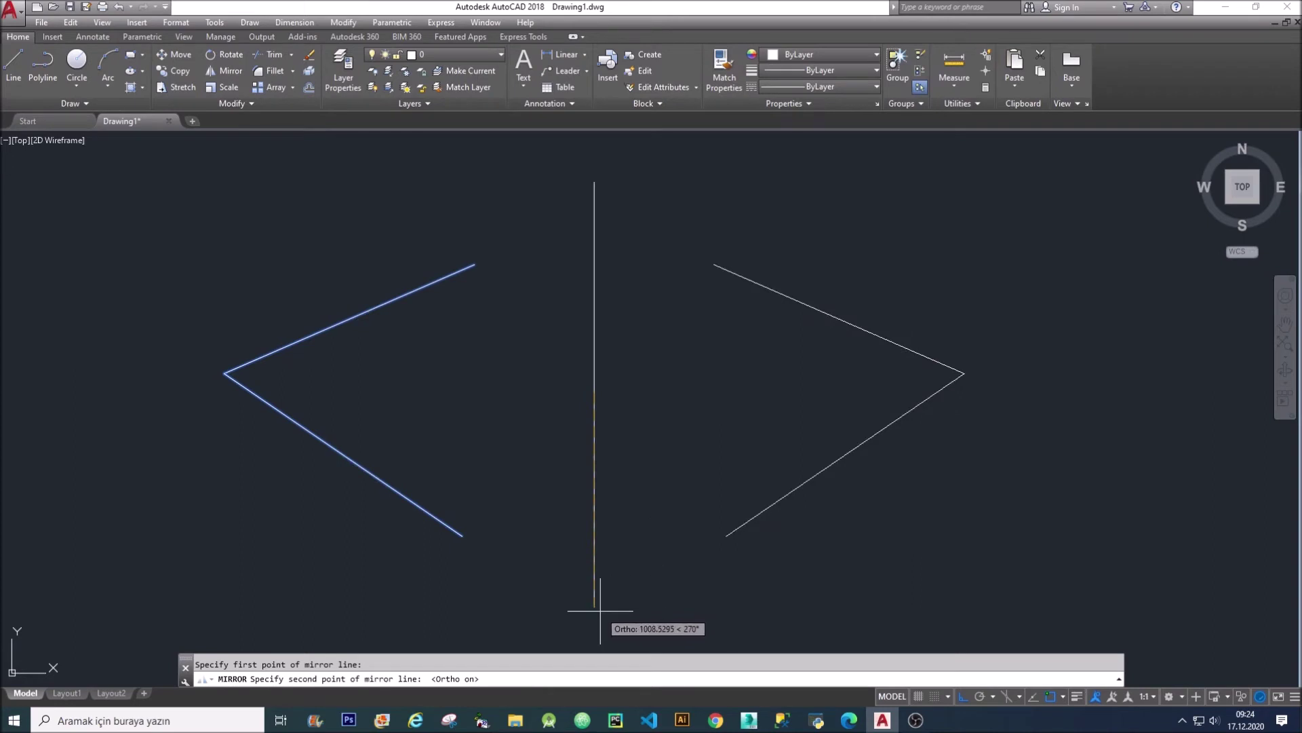
key("F8")
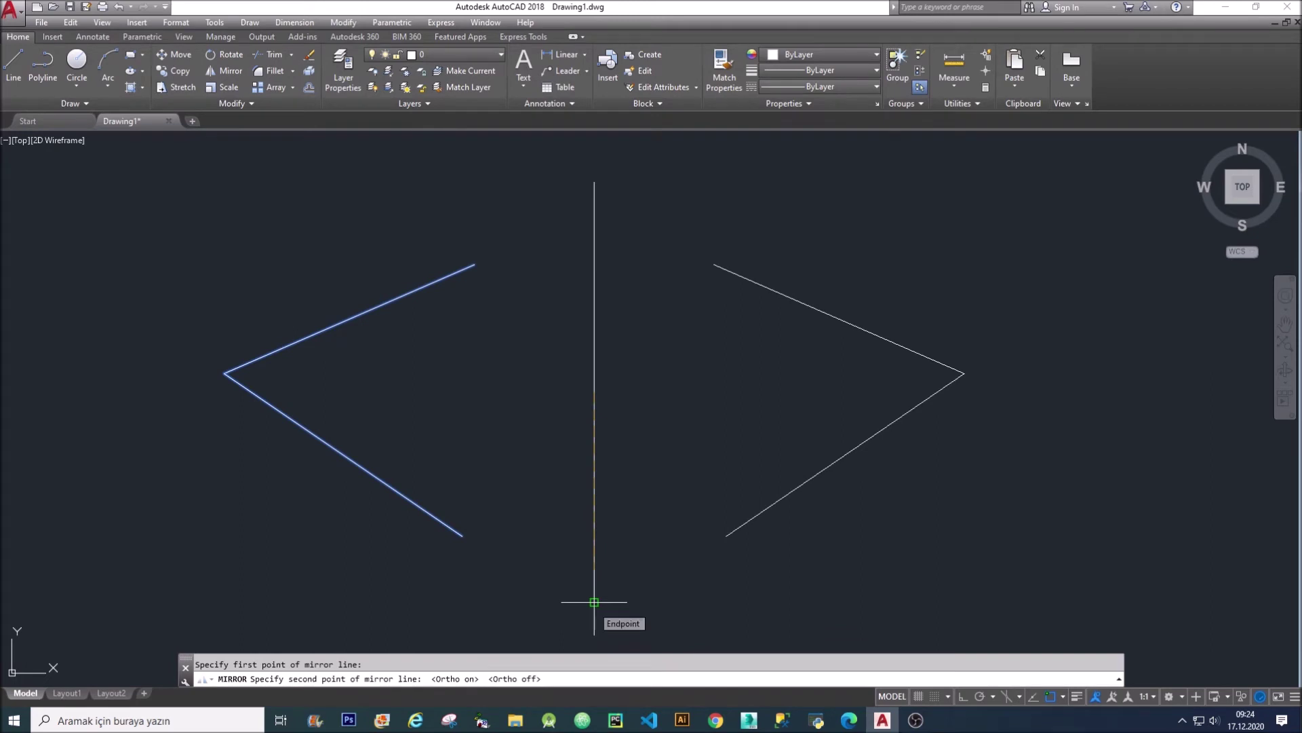
left_click(595, 602)
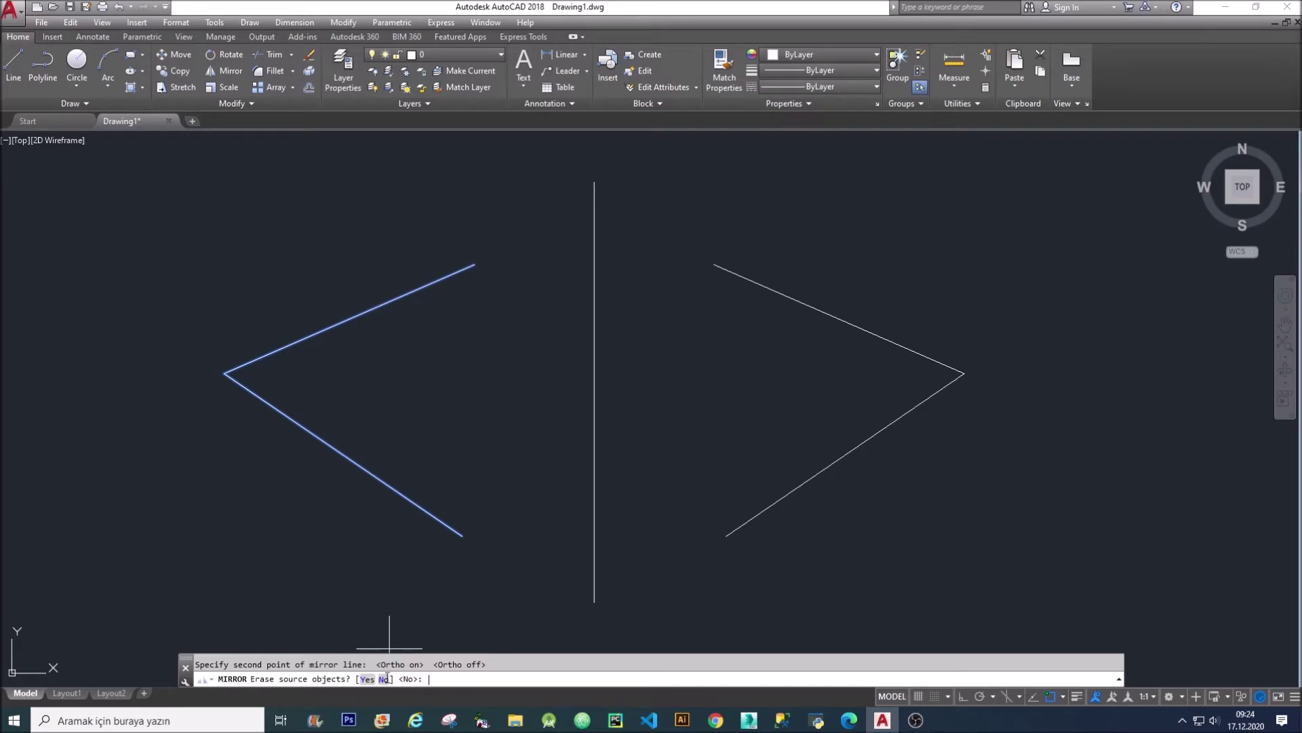
type("N")
key("Return")
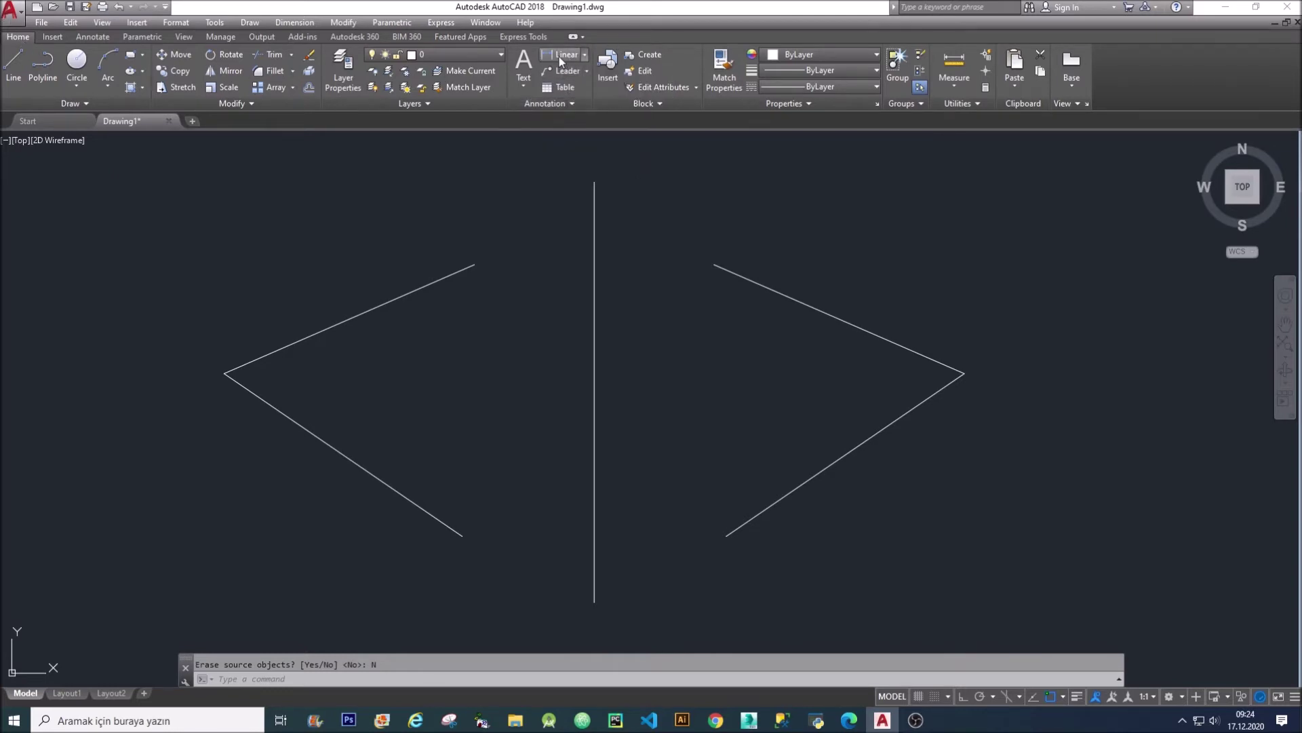
left_click(559, 56)
left_click(474, 265)
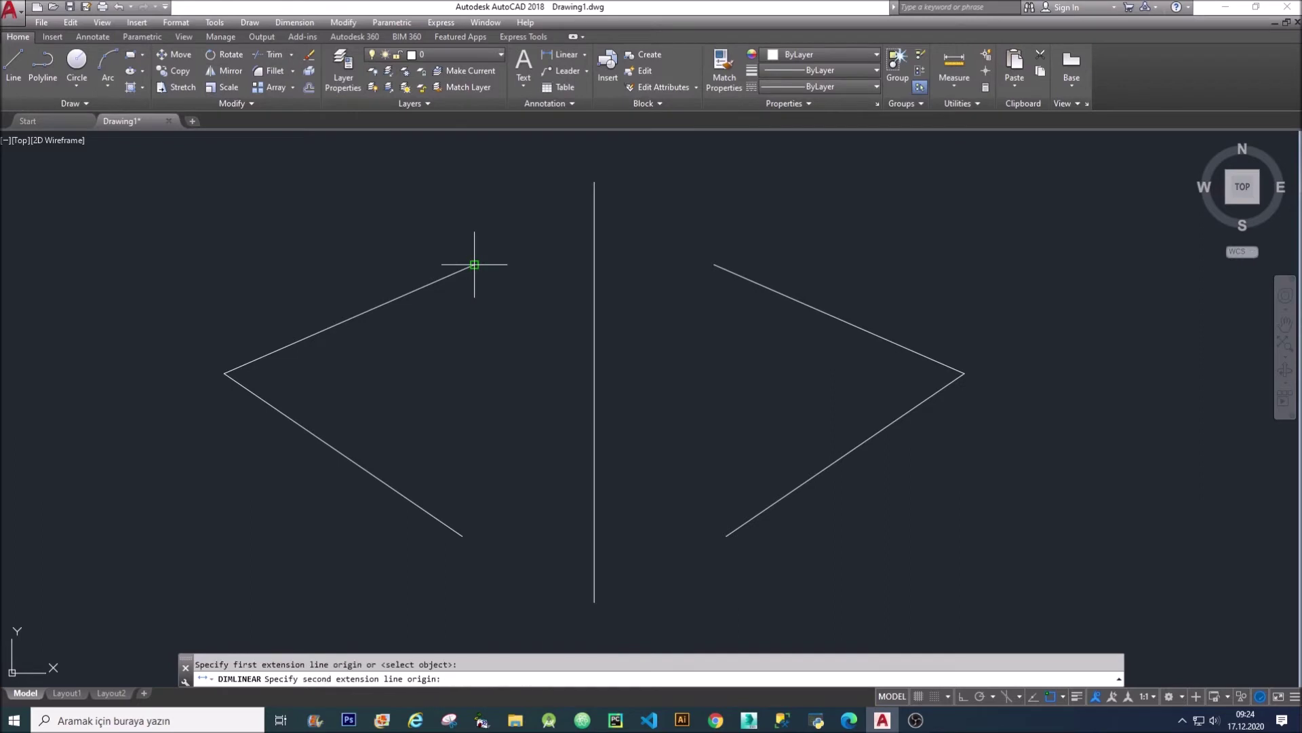
left_click(594, 265)
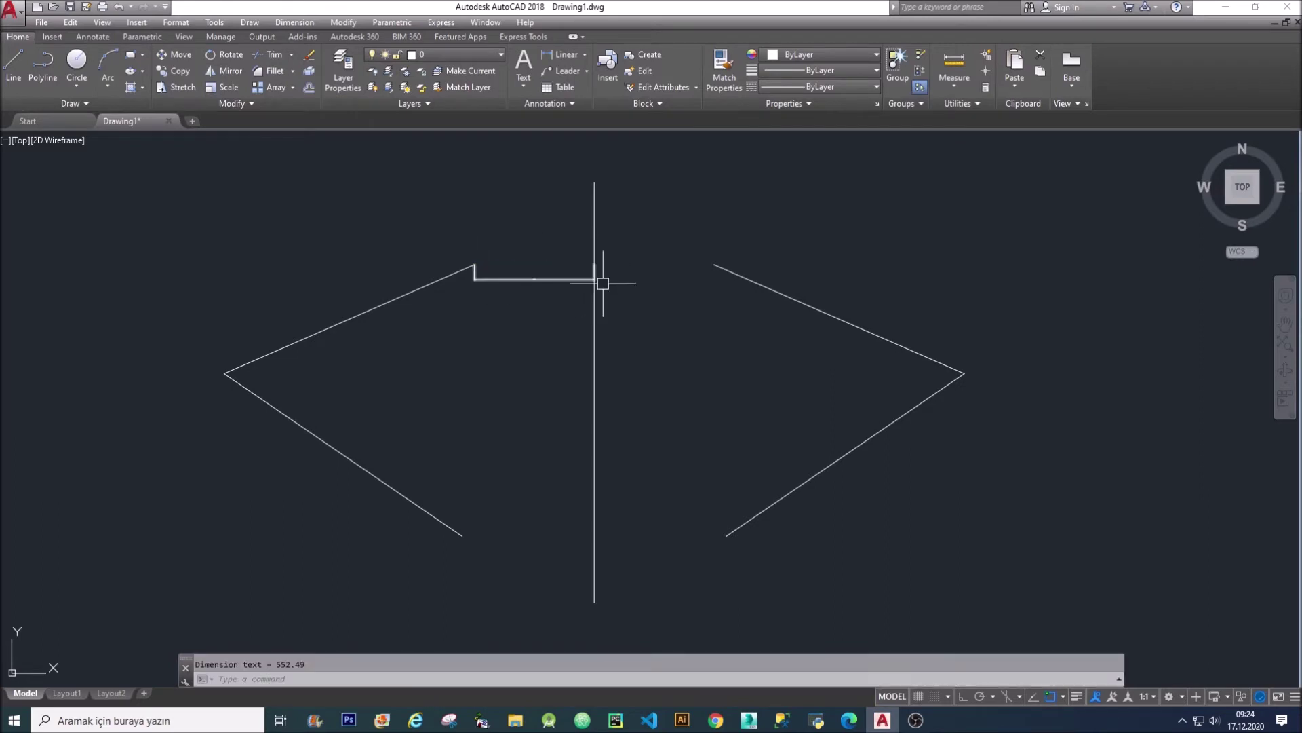
key("Return")
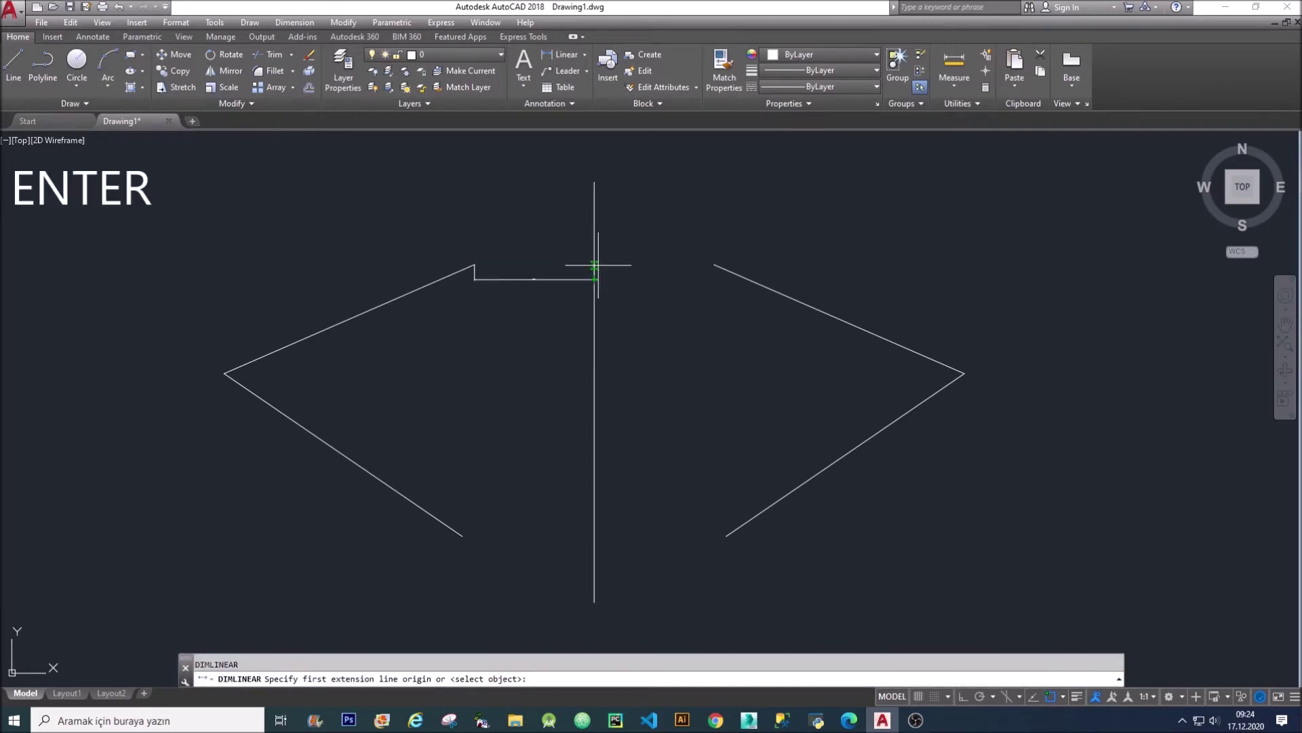
left_click(594, 265)
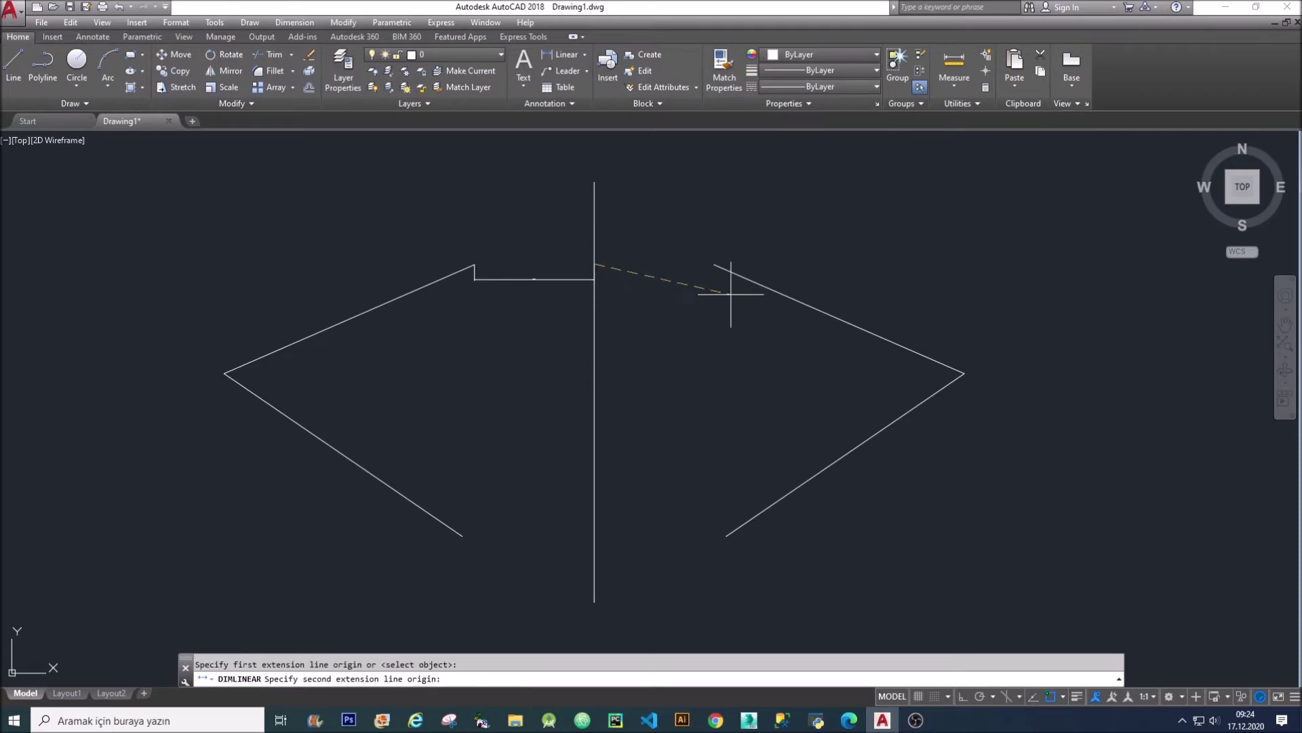
left_click(713, 265)
left_click(596, 280)
scroll(596, 280, "up", 3)
scroll(529, 283, "up", 3)
middle_click_drag(803, 323, 394, 374)
scroll(811, 367, "up", 4)
scroll(807, 370, "down", 6)
scroll(791, 396, "down", 10)
scroll(833, 376, "up", 2)
middle_click_drag(980, 430, 923, 346)
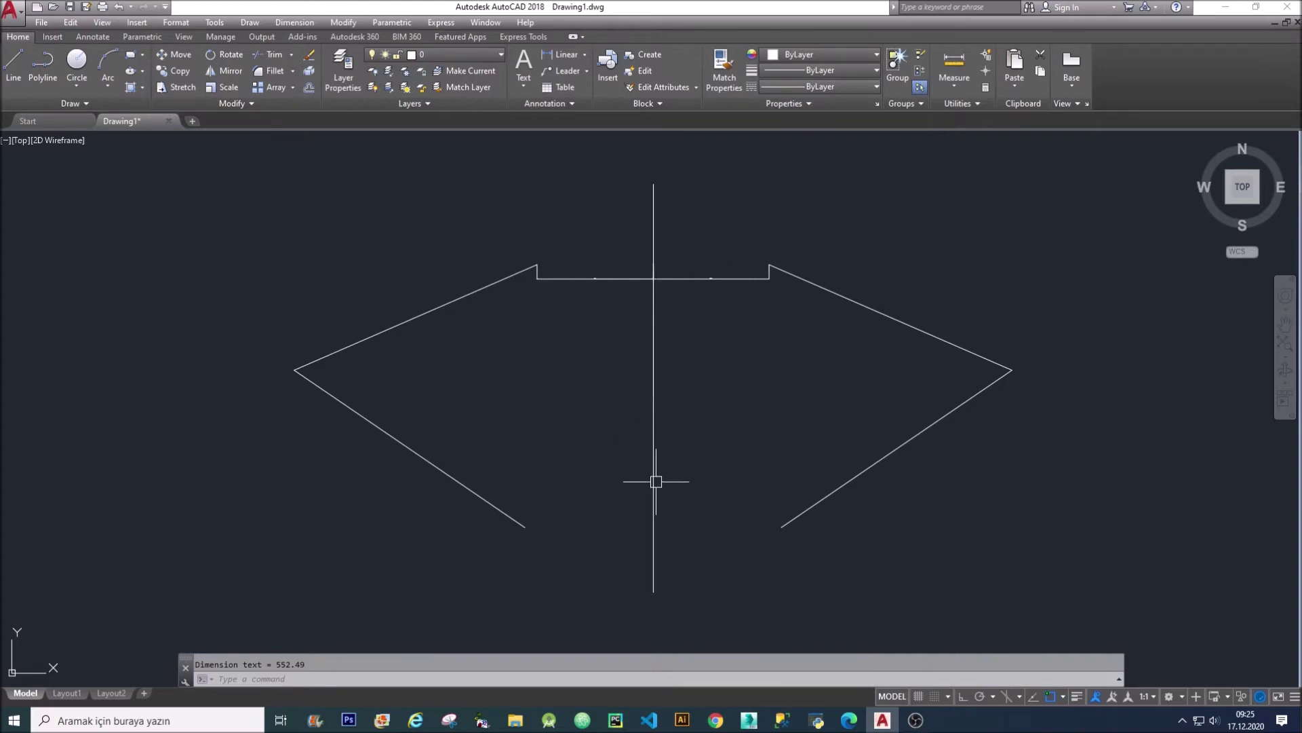
left_click(715, 311)
left_click(698, 239)
left_click(628, 316)
left_click(597, 245)
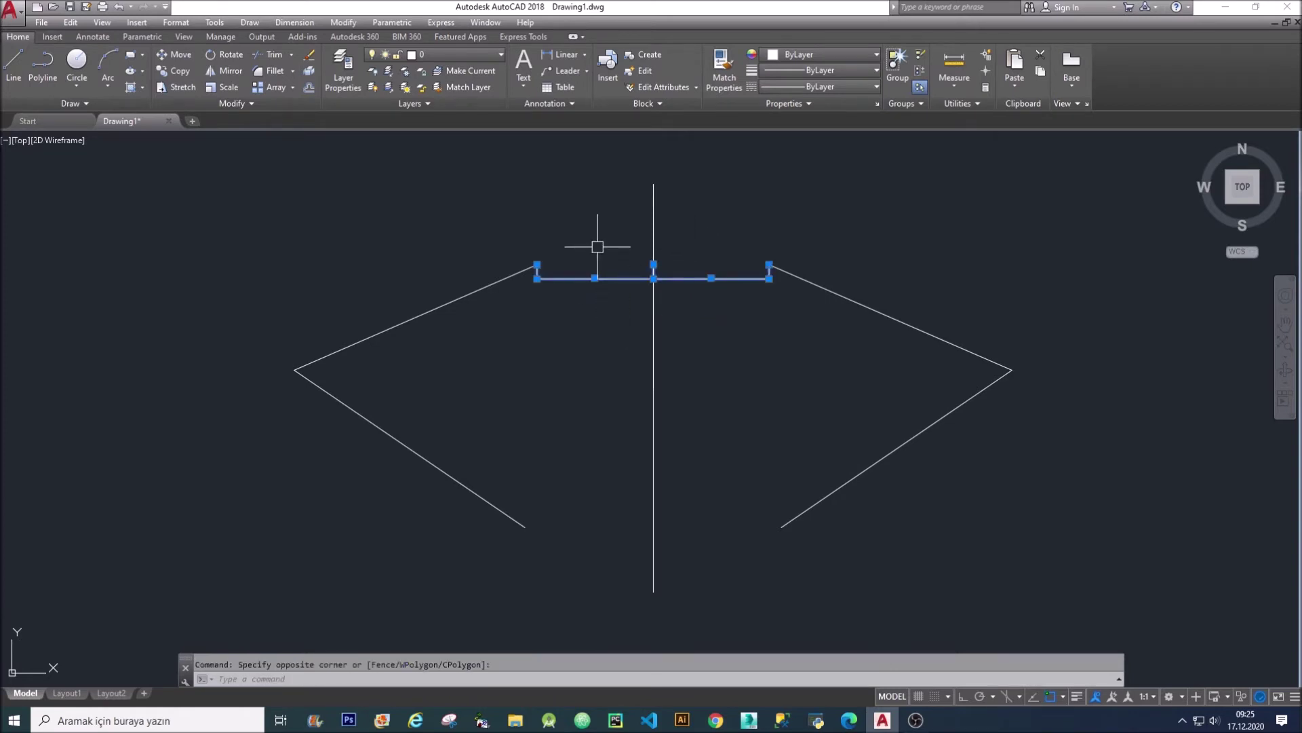
type("e")
key("Return")
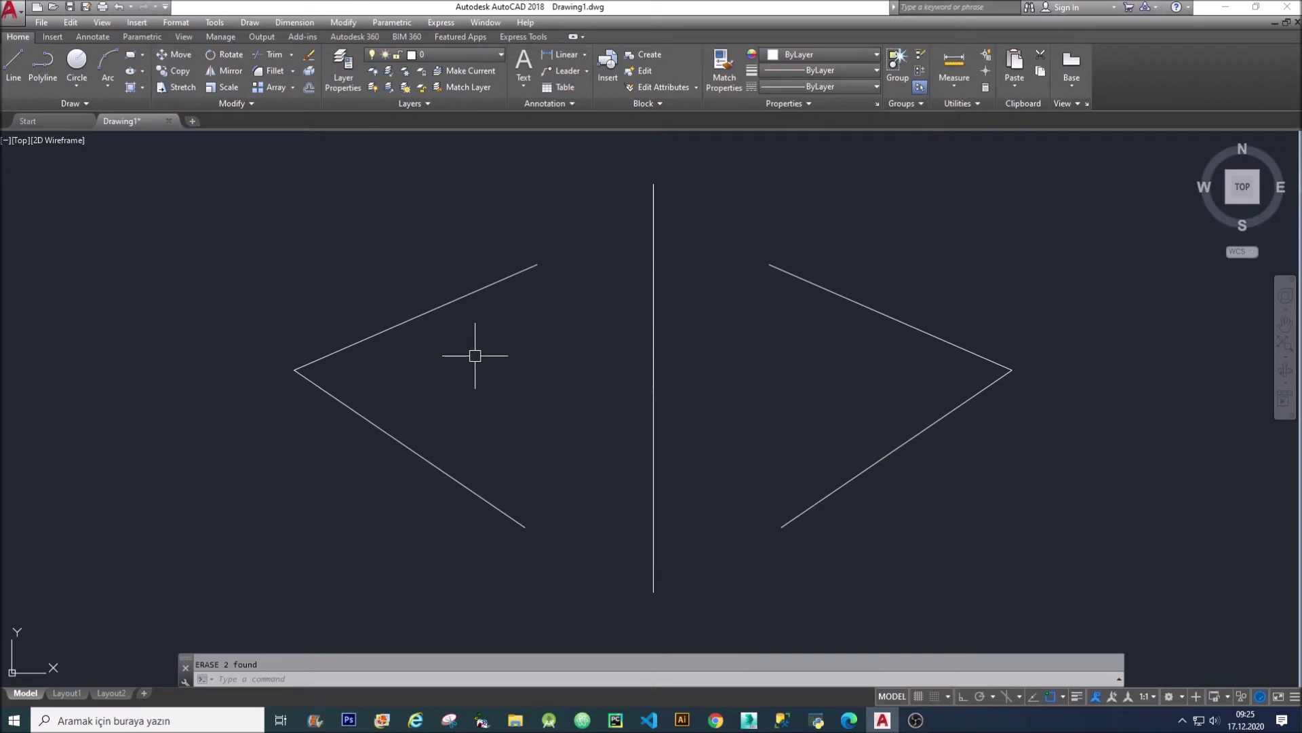
- Delete the right-hand V shape
left_click(1023, 461)
left_click(917, 285)
key("Delete")
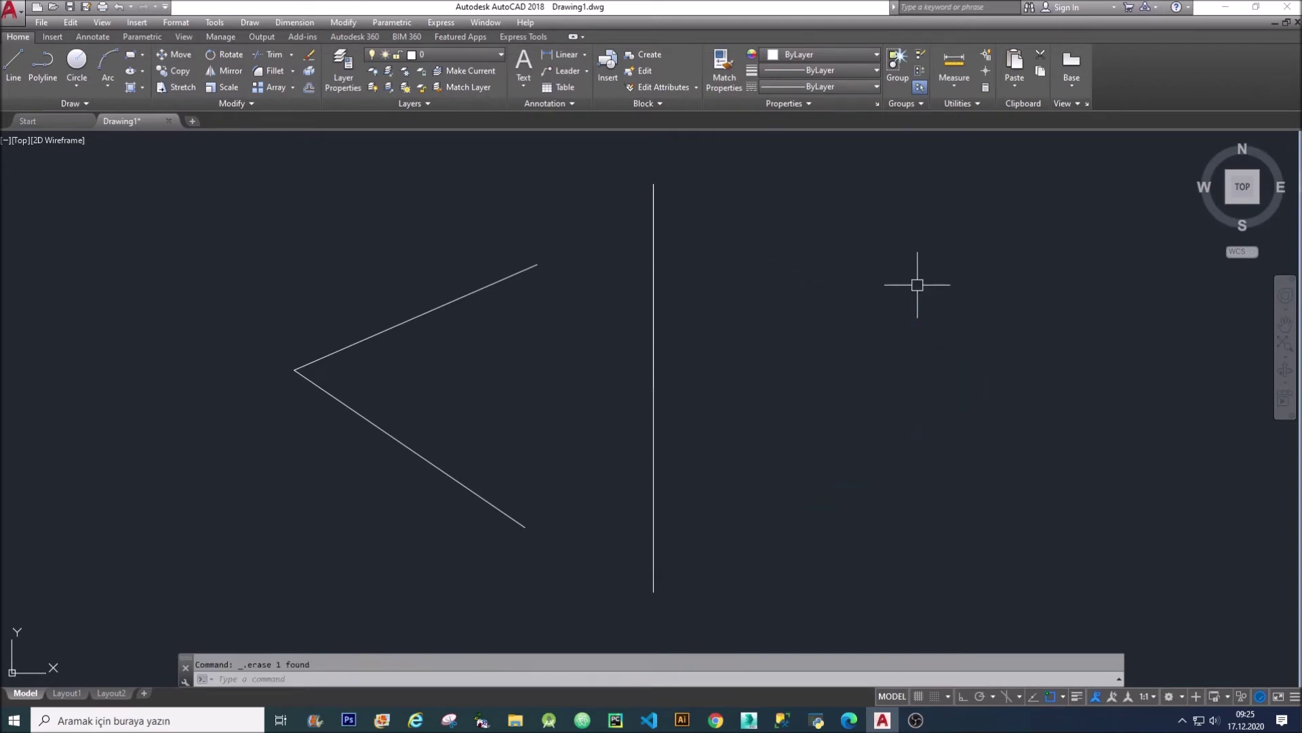
type("Mi")
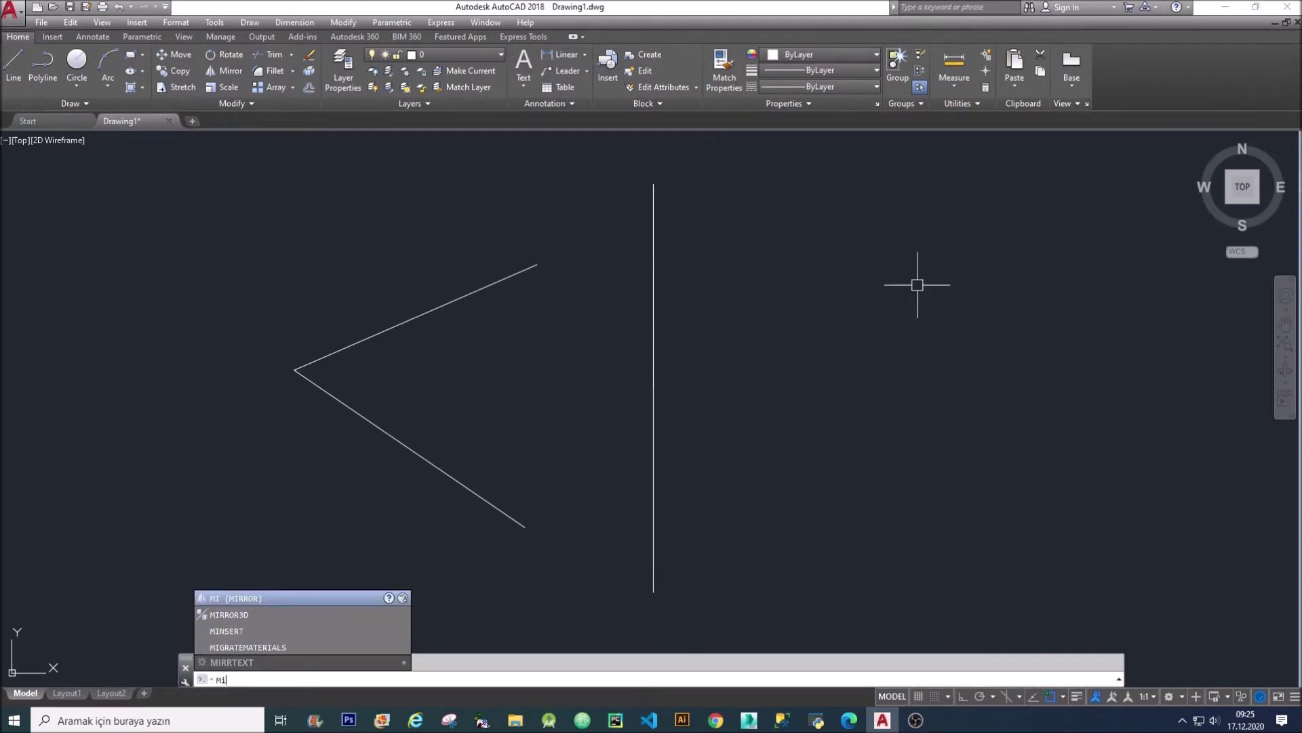
key("Escape")
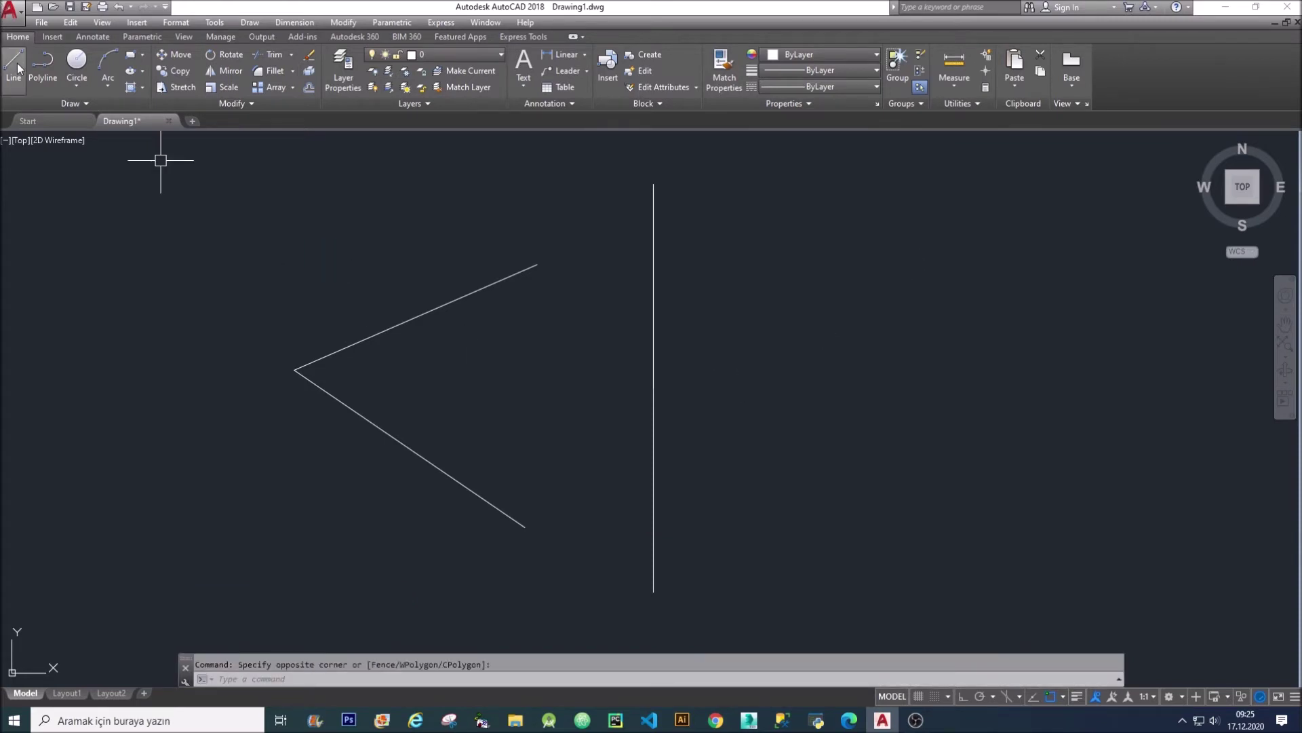
- Mirror the angled lines across the vertical line, answering Y to erase the originals
left_click(232, 70)
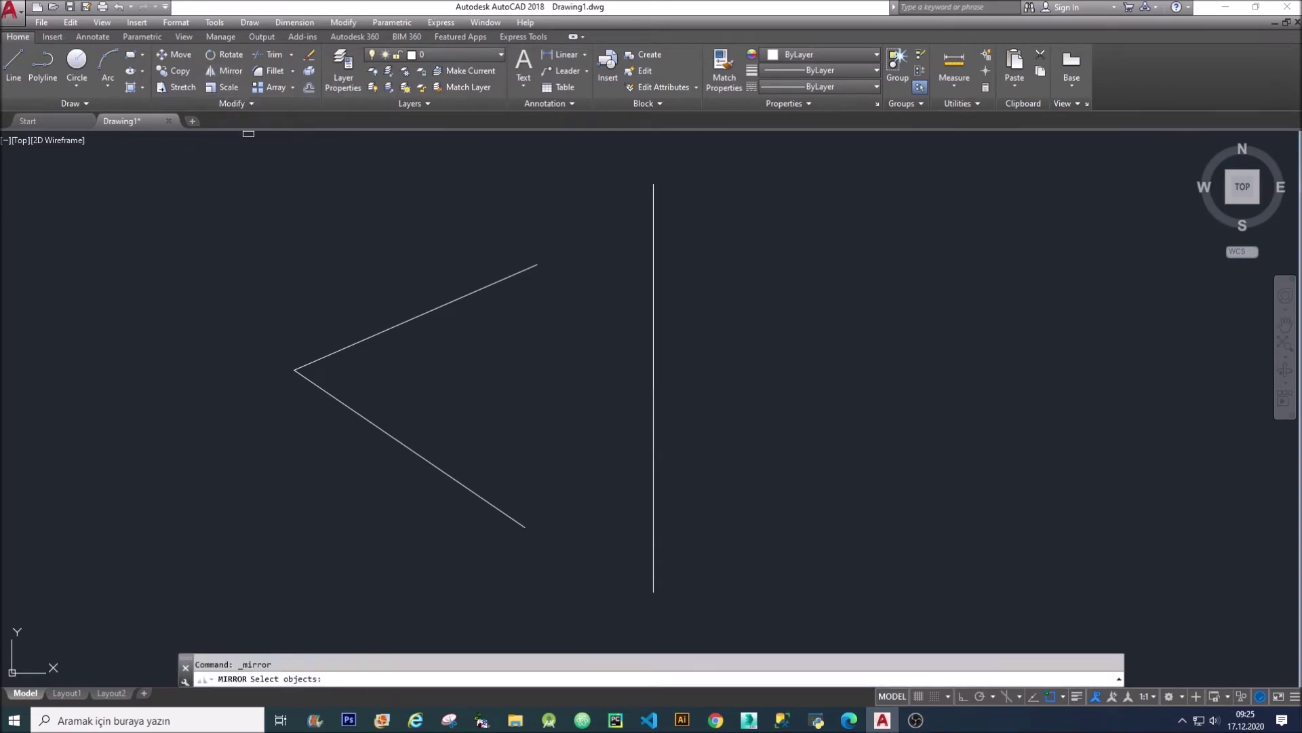
left_click(518, 470)
left_click(369, 270)
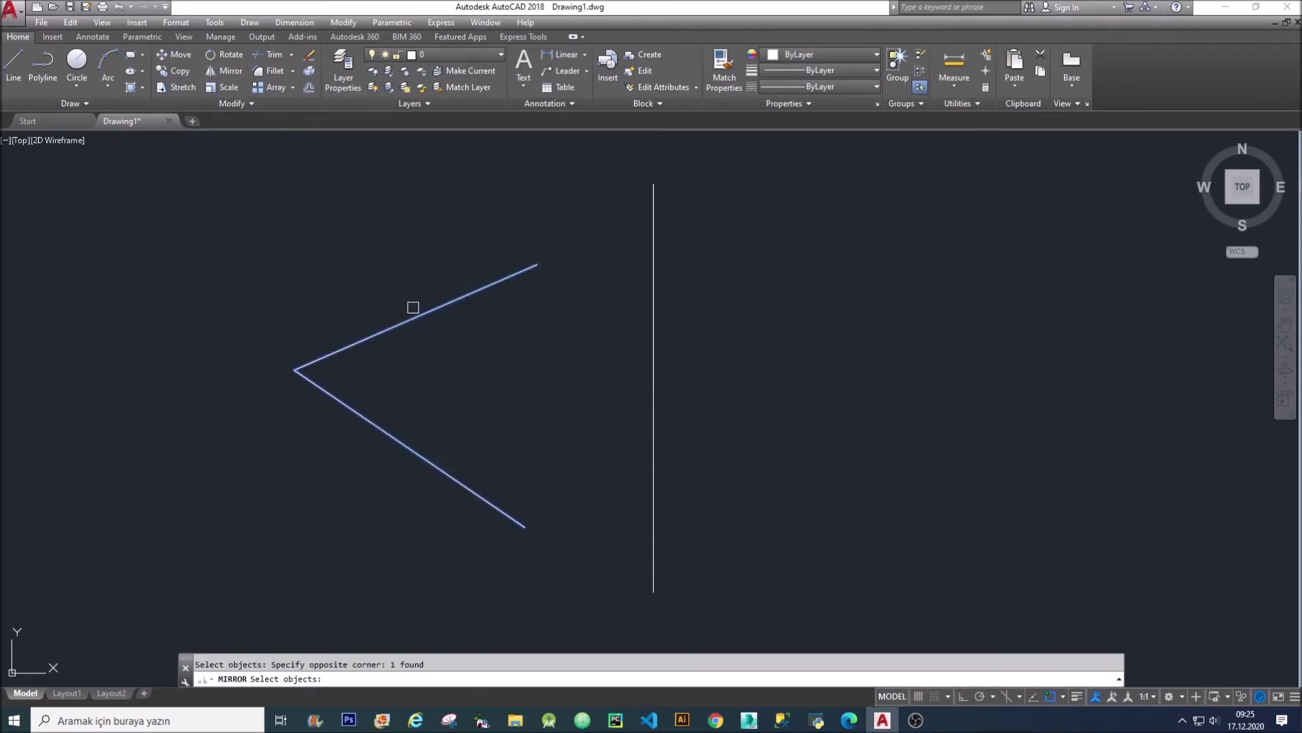
key("Return")
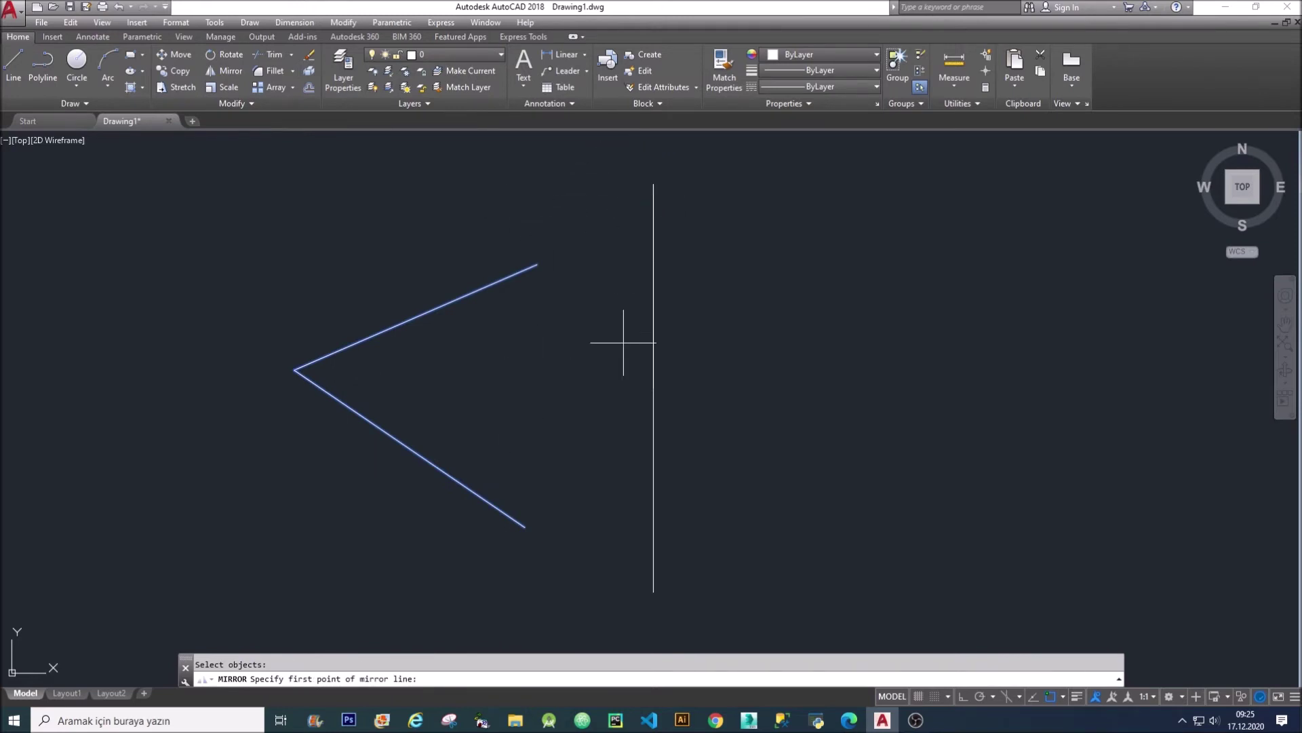
left_click(653, 184)
key("F8")
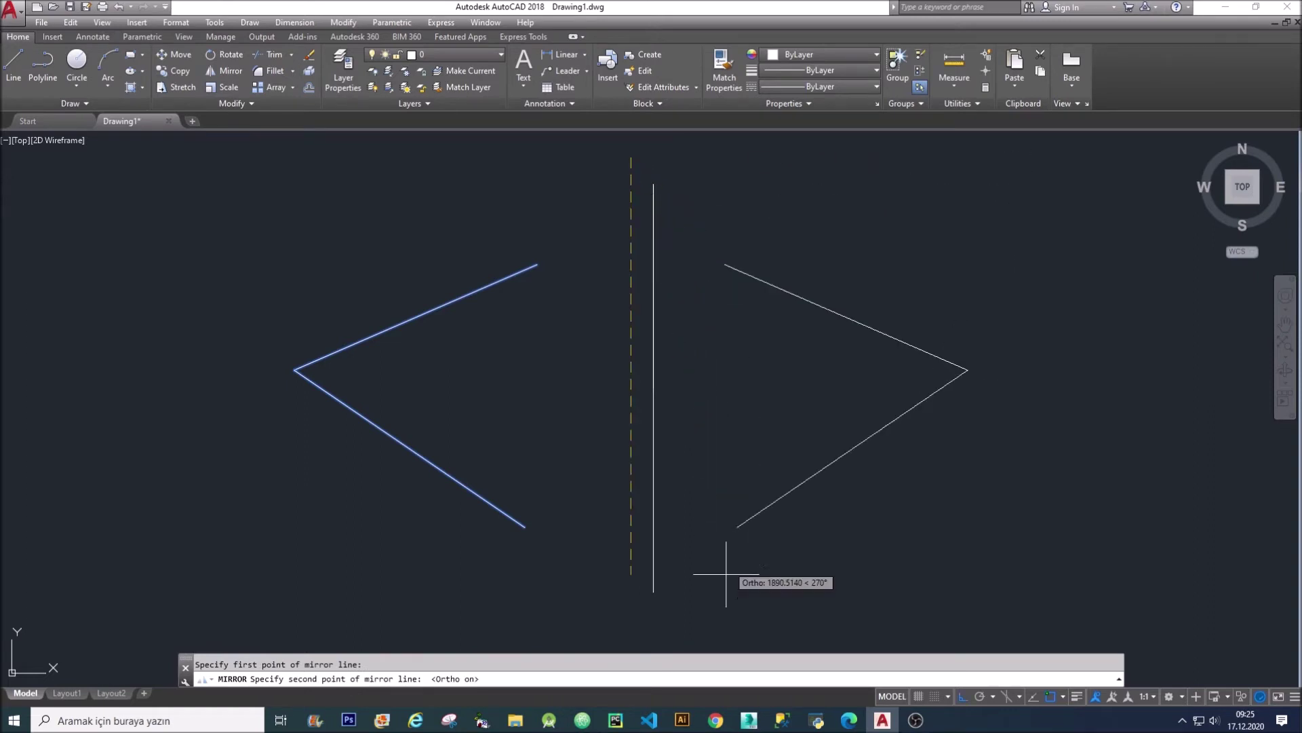
left_click(605, 628)
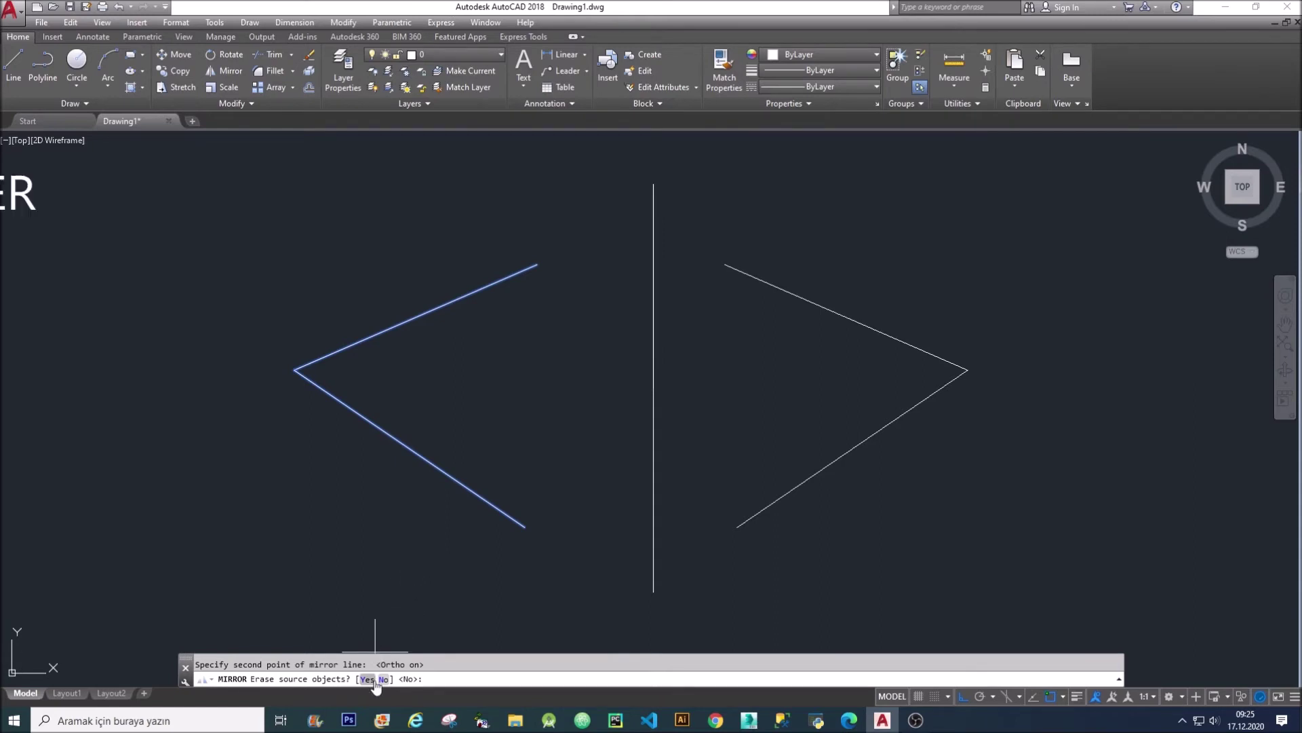
type("Y")
key("Return")
- Window-select the mirrored lines and the vertical line
scroll(502, 293, "down", 2)
scroll(502, 293, "down", 2)
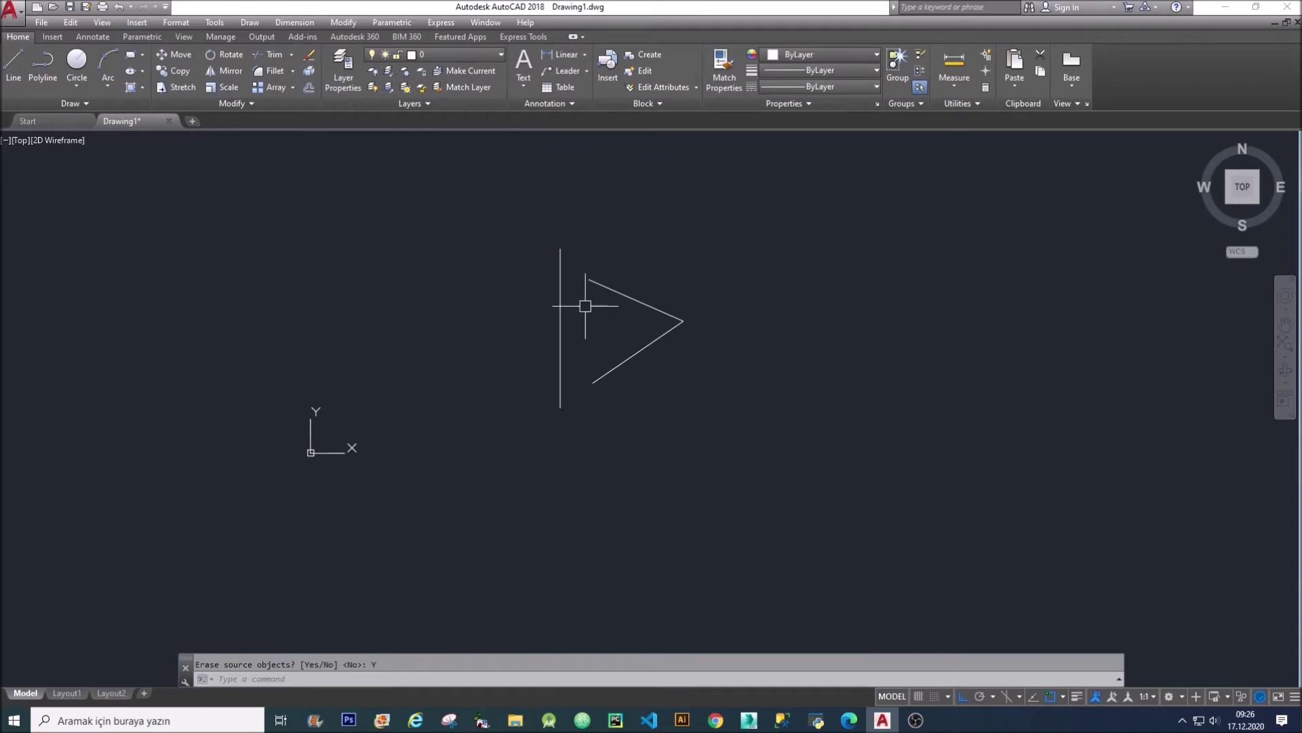
left_click(676, 400)
left_click(471, 238)
- Erase the selected lines and draw a small circle
type("e")
key("Return")
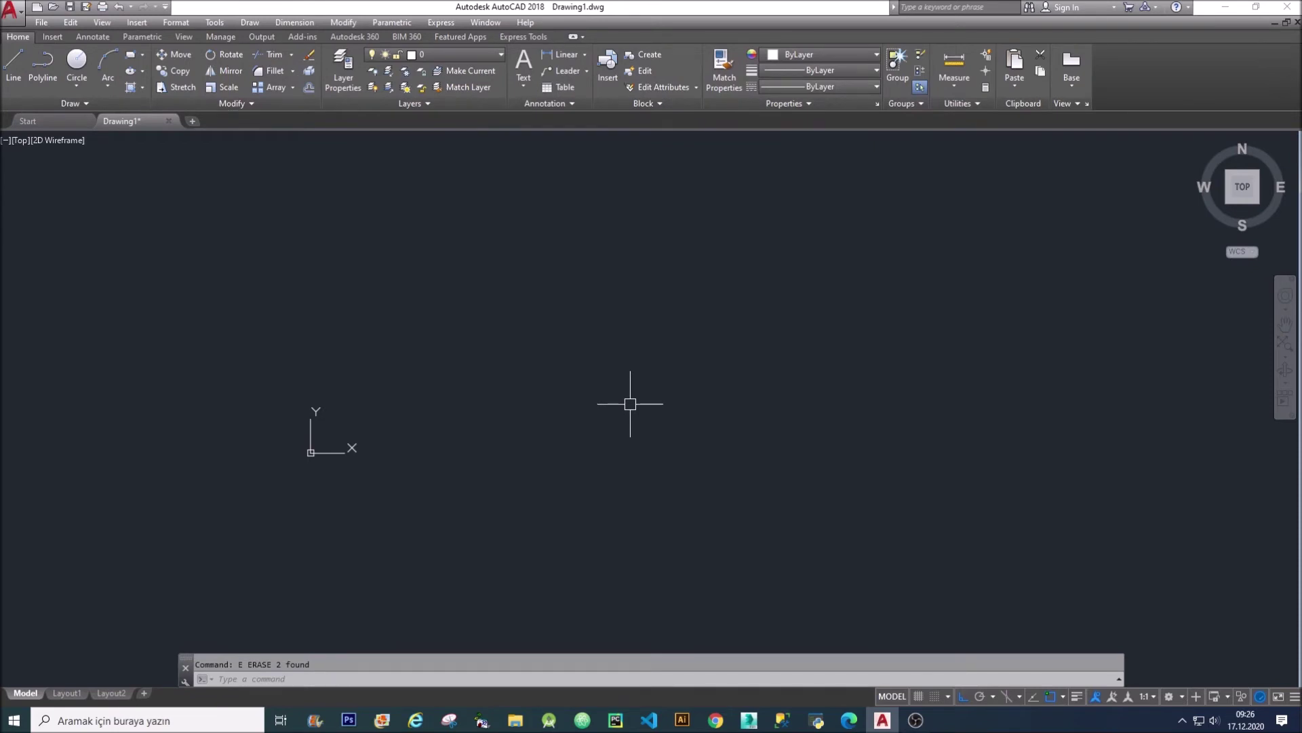
type("c")
key("Return")
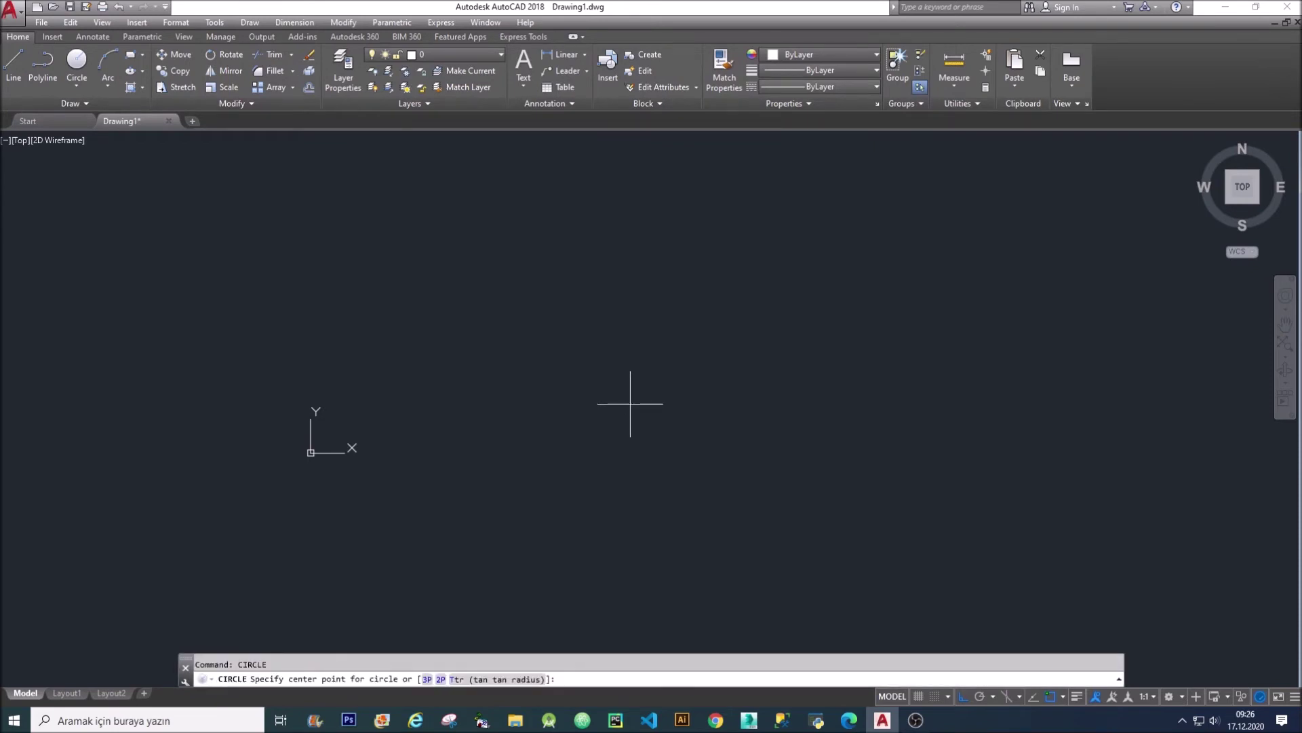
left_click(469, 396)
left_click(512, 407)
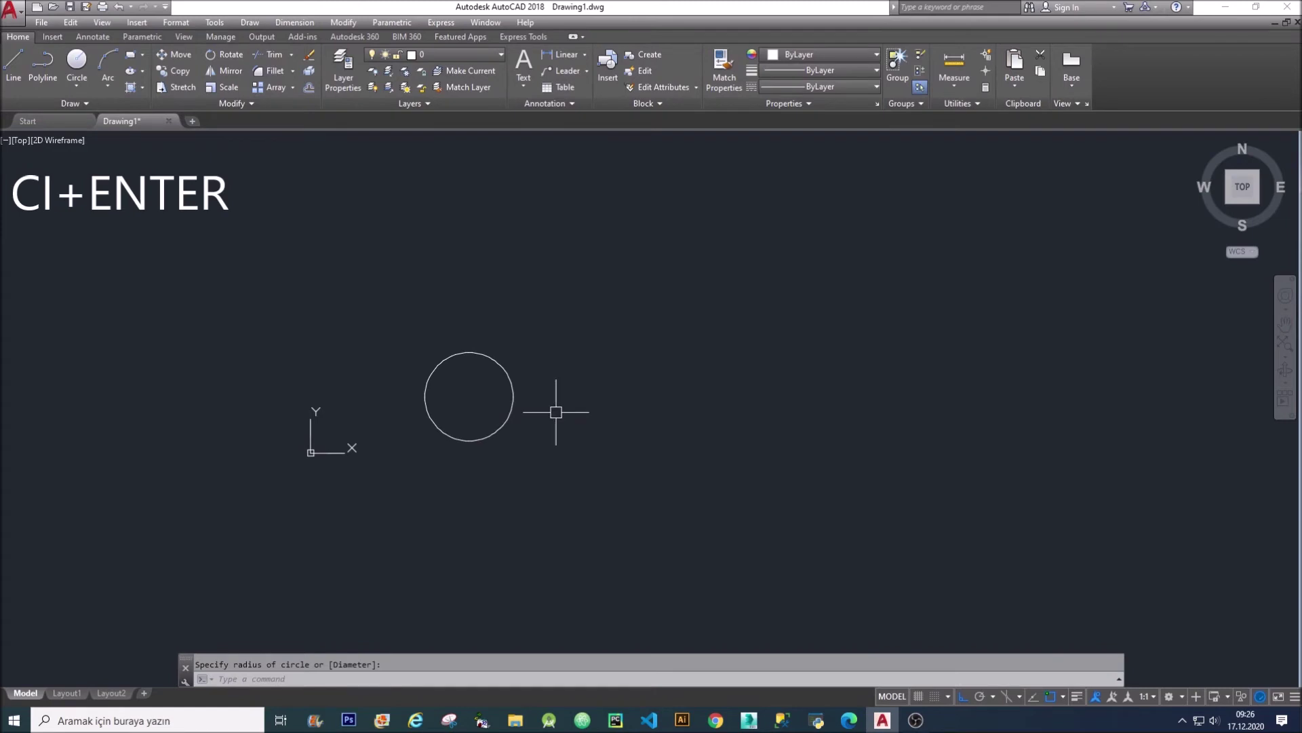
- Draw a diagonal polyline crossing the circle from lower-left to upper-right
type("pl")
key("Return")
left_click(334, 481)
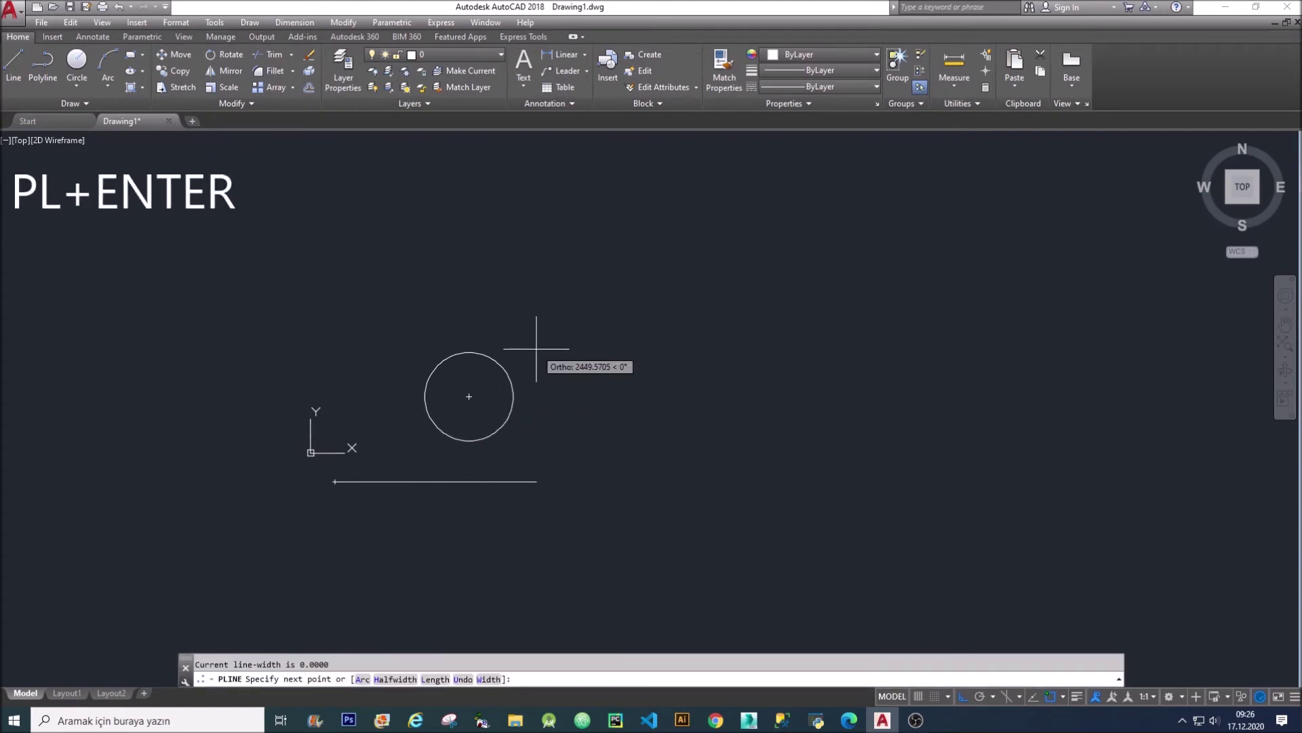
key("F8")
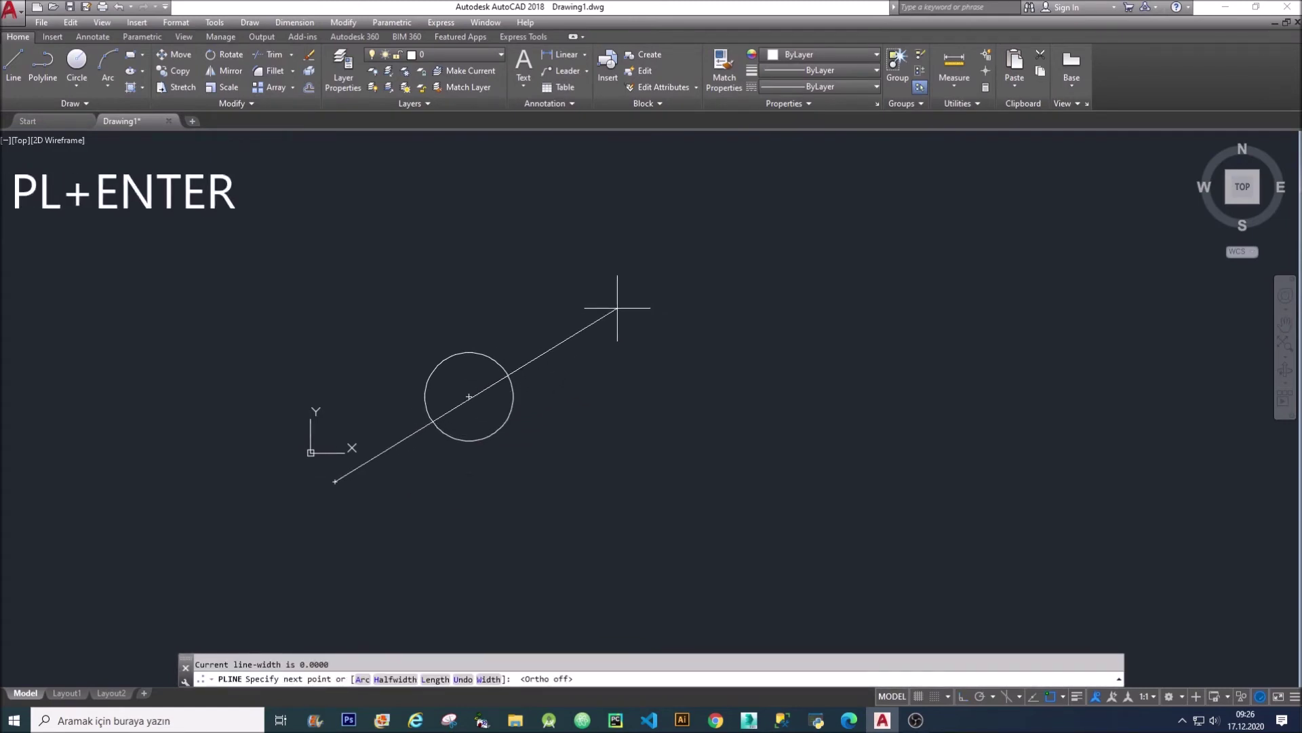
left_click(609, 303)
key("Escape")
- Trim away the lower half of the circle using the line as the cutting edge
type("tr")
key("Return")
left_click(552, 454)
left_click(427, 332)
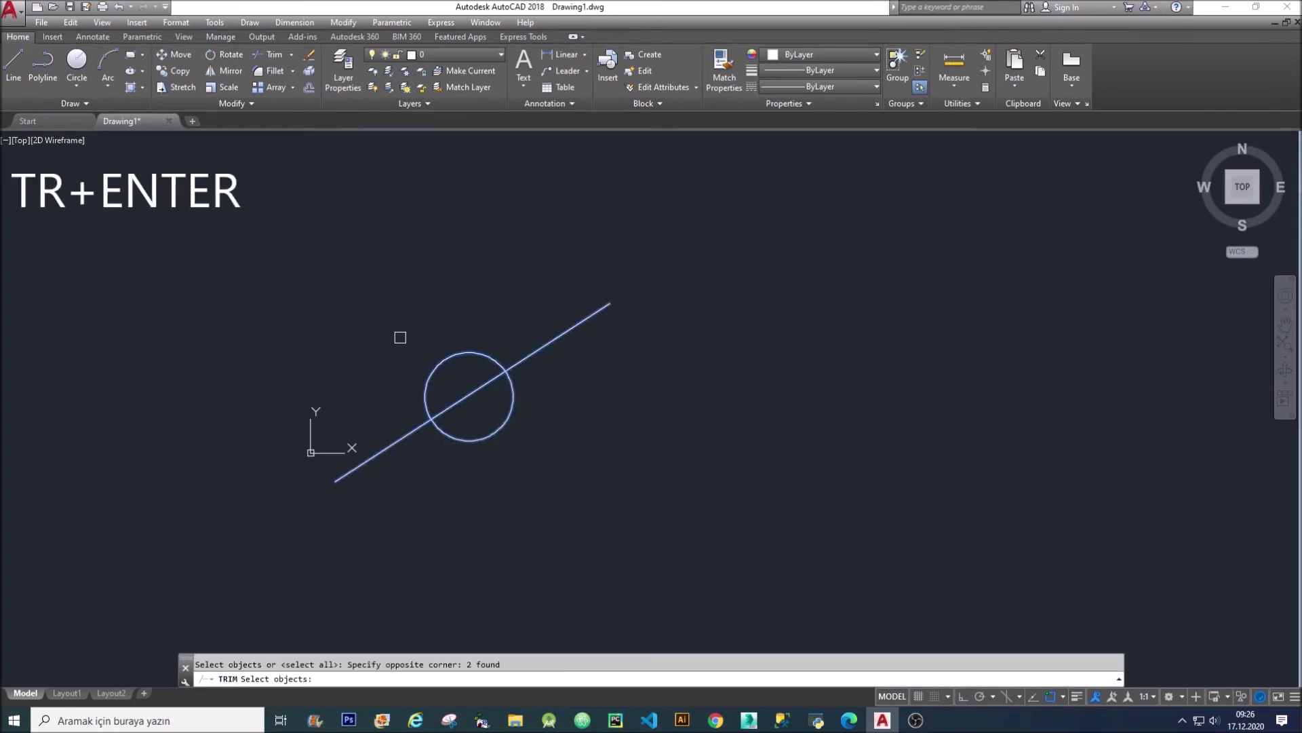
key("Return")
left_click(513, 413)
right_click(574, 449)
left_click(617, 463)
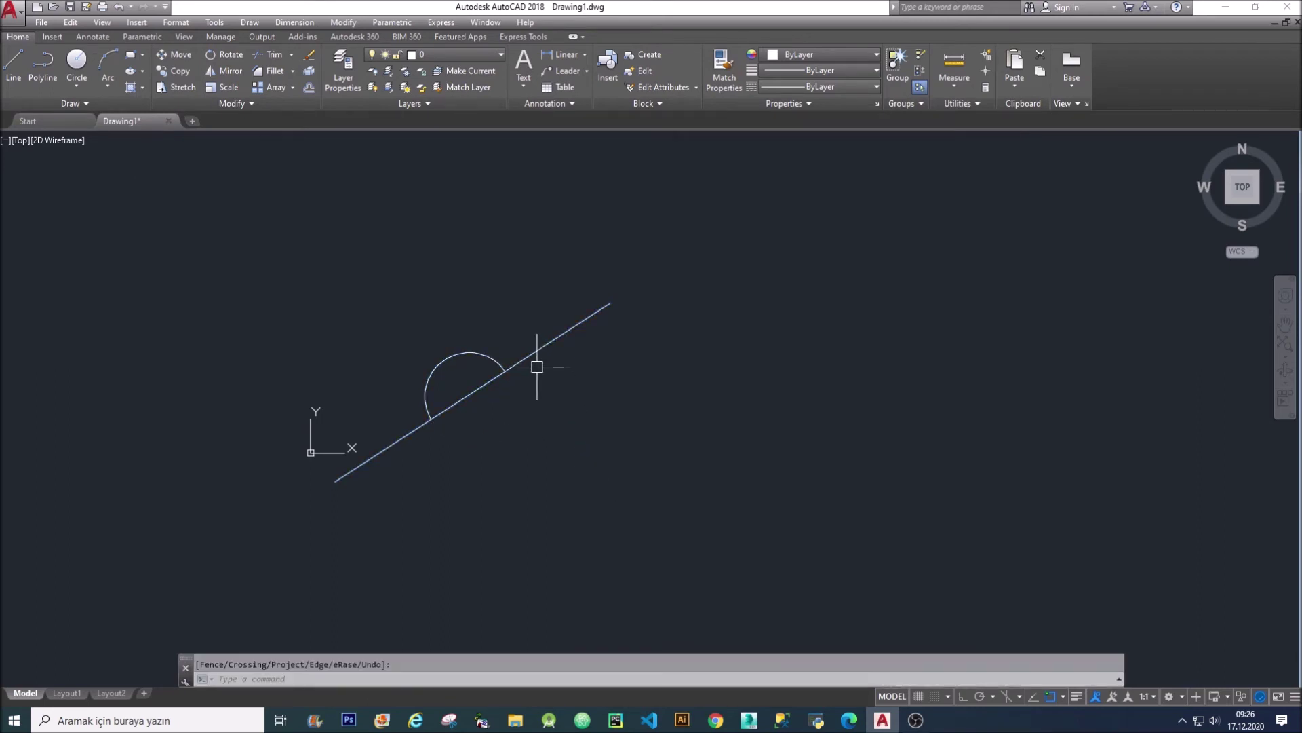
- Trim off both line ends that extend beyond the arc
type("tr")
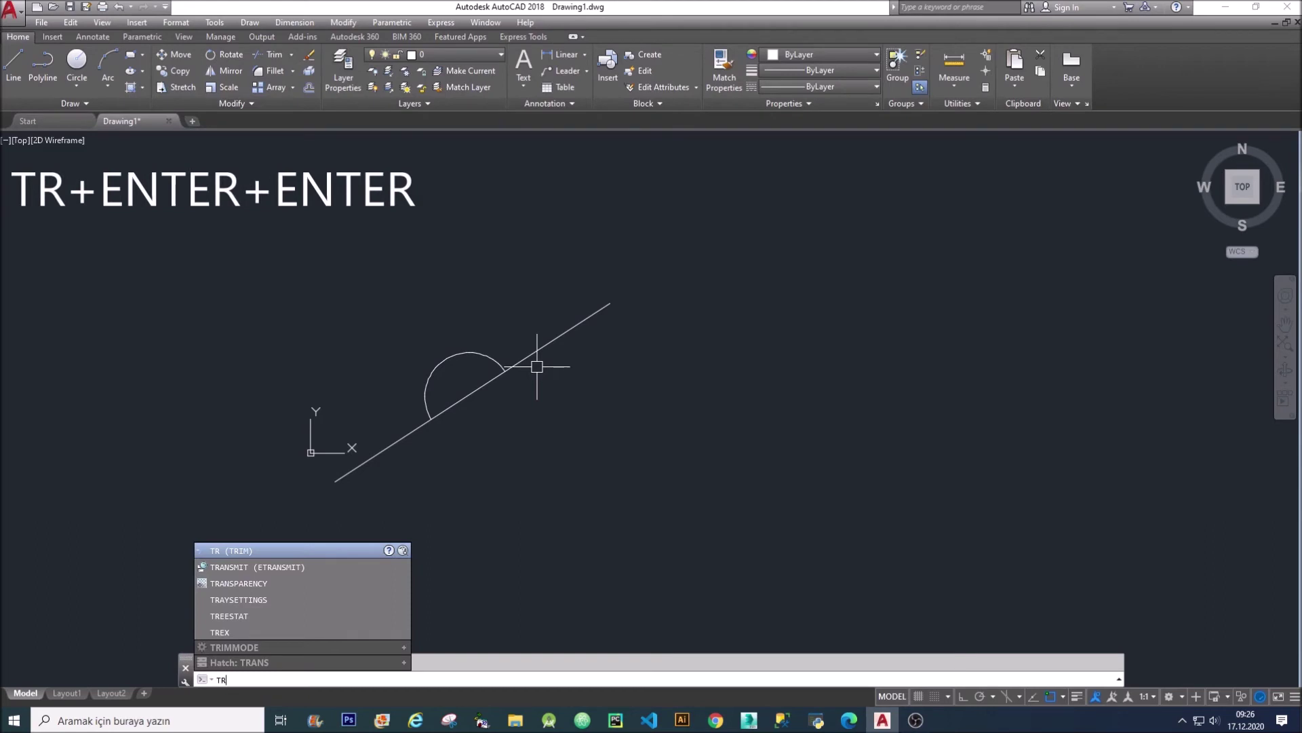
key("Return")
key("Return")
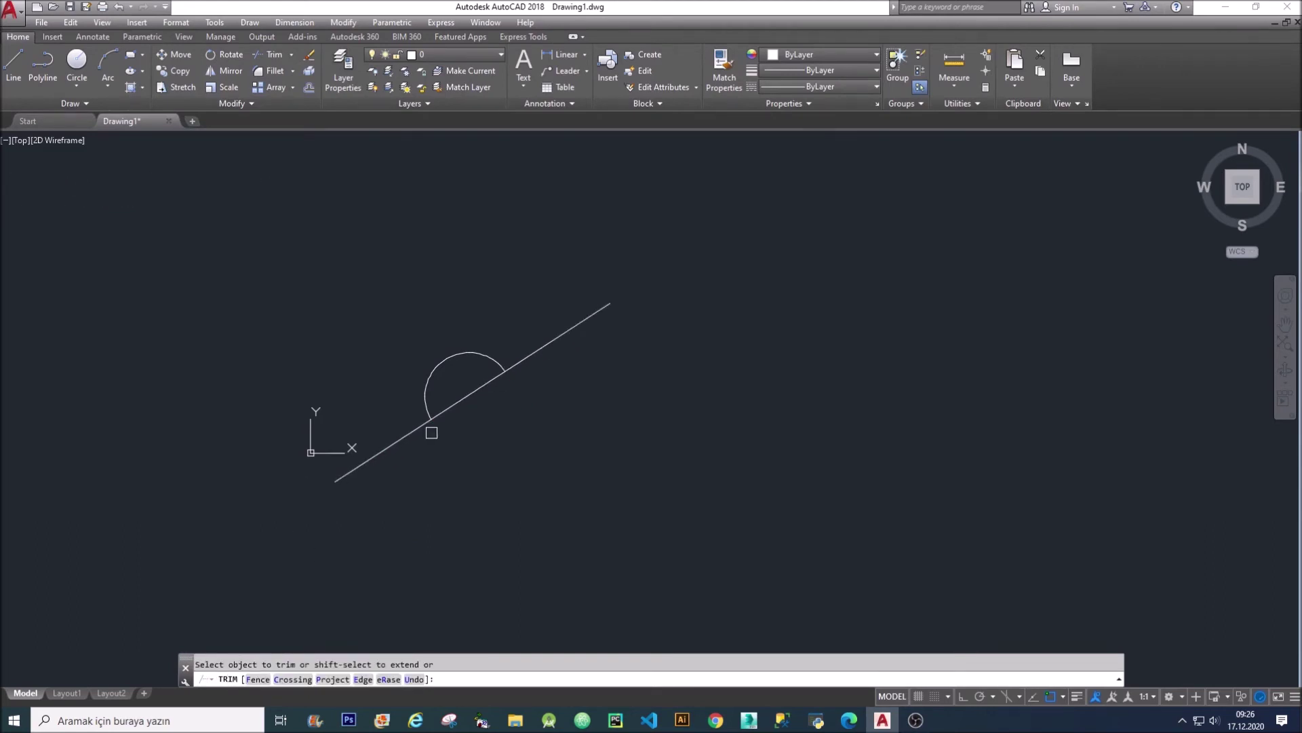
left_click(400, 440)
left_click(535, 357)
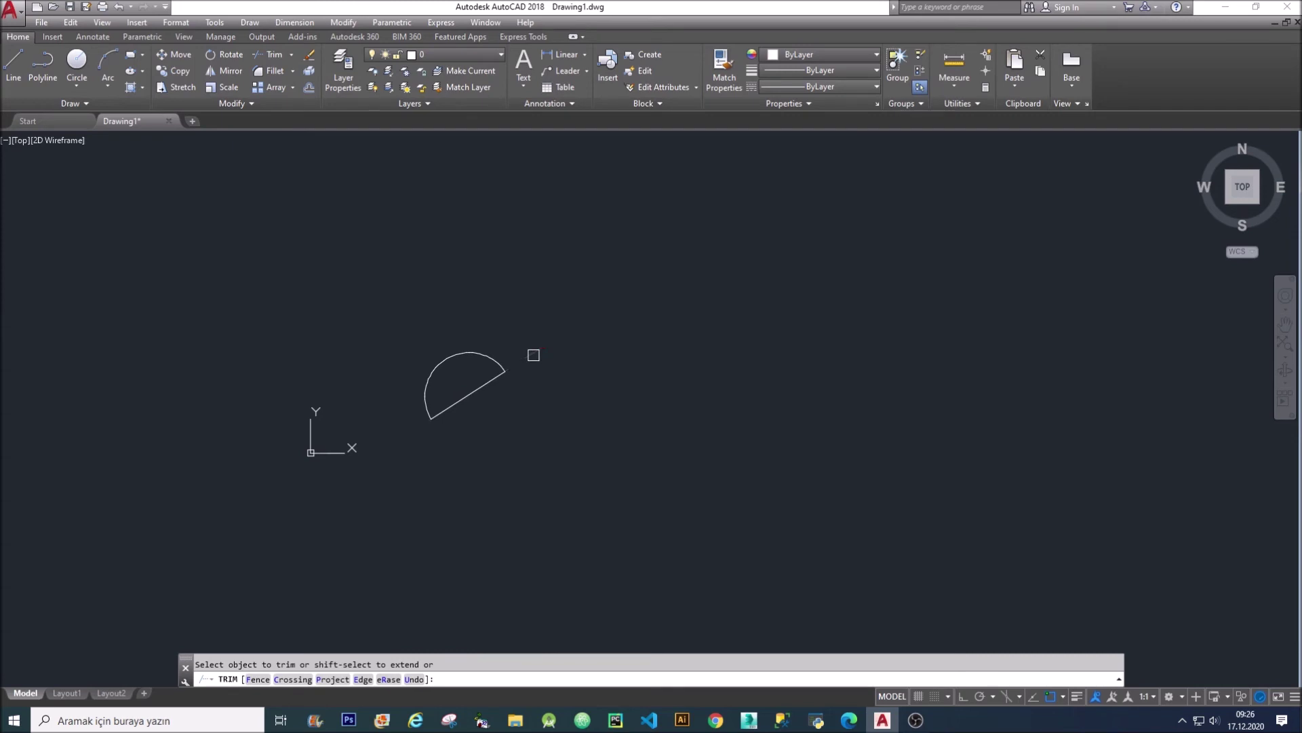
key("Escape")
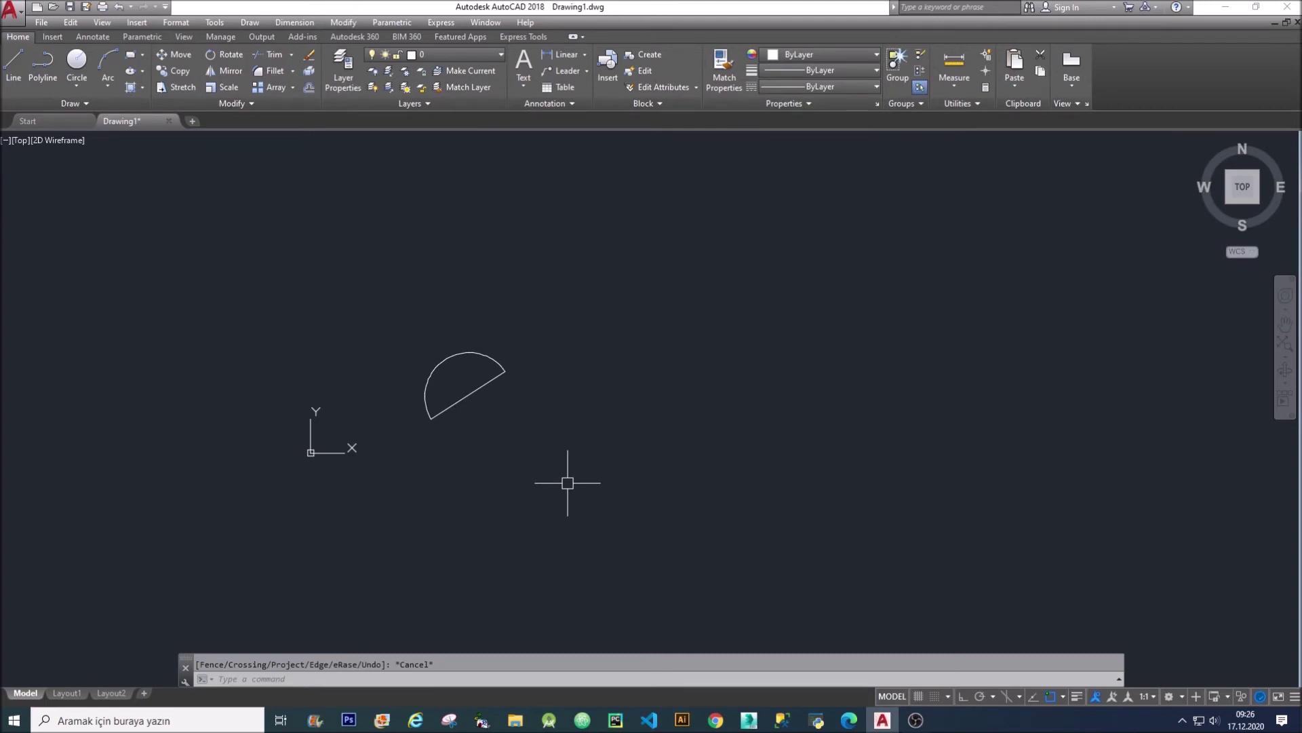
- Place single-line text 'tasarım' inside the half-circle
type("TEXT")
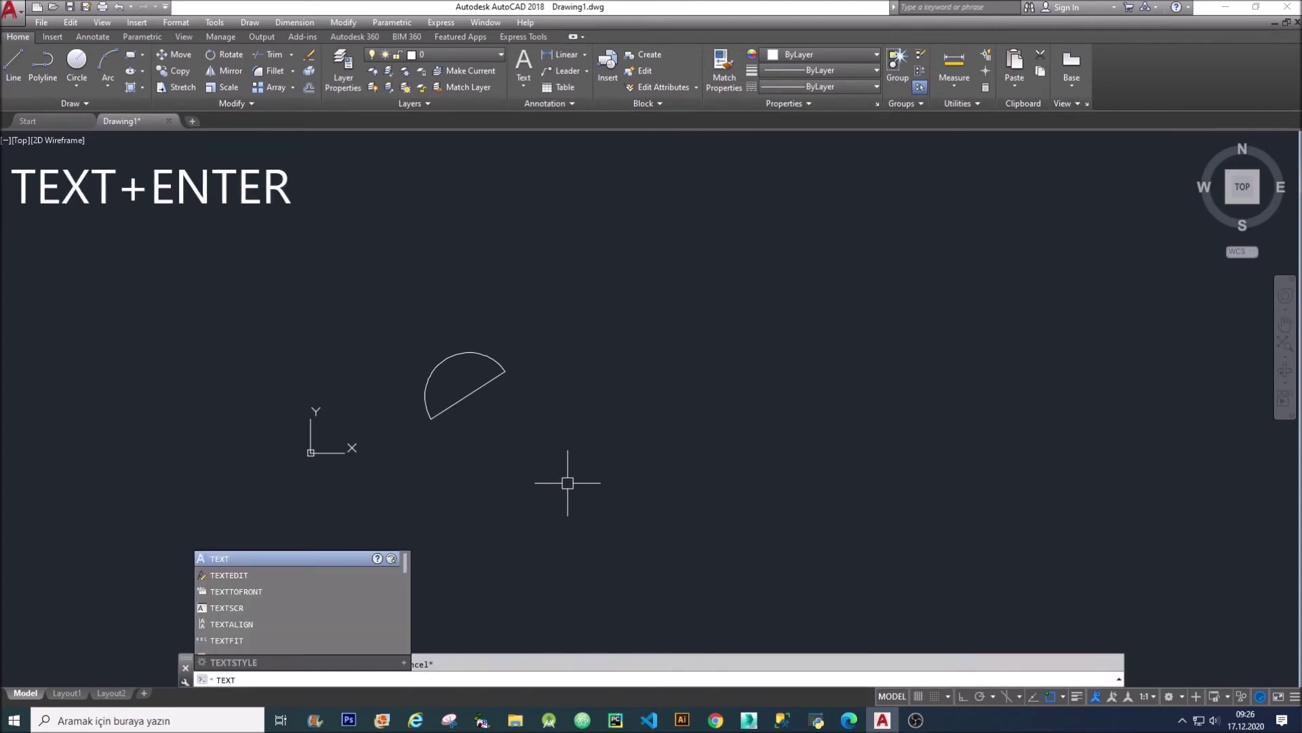
key("Return")
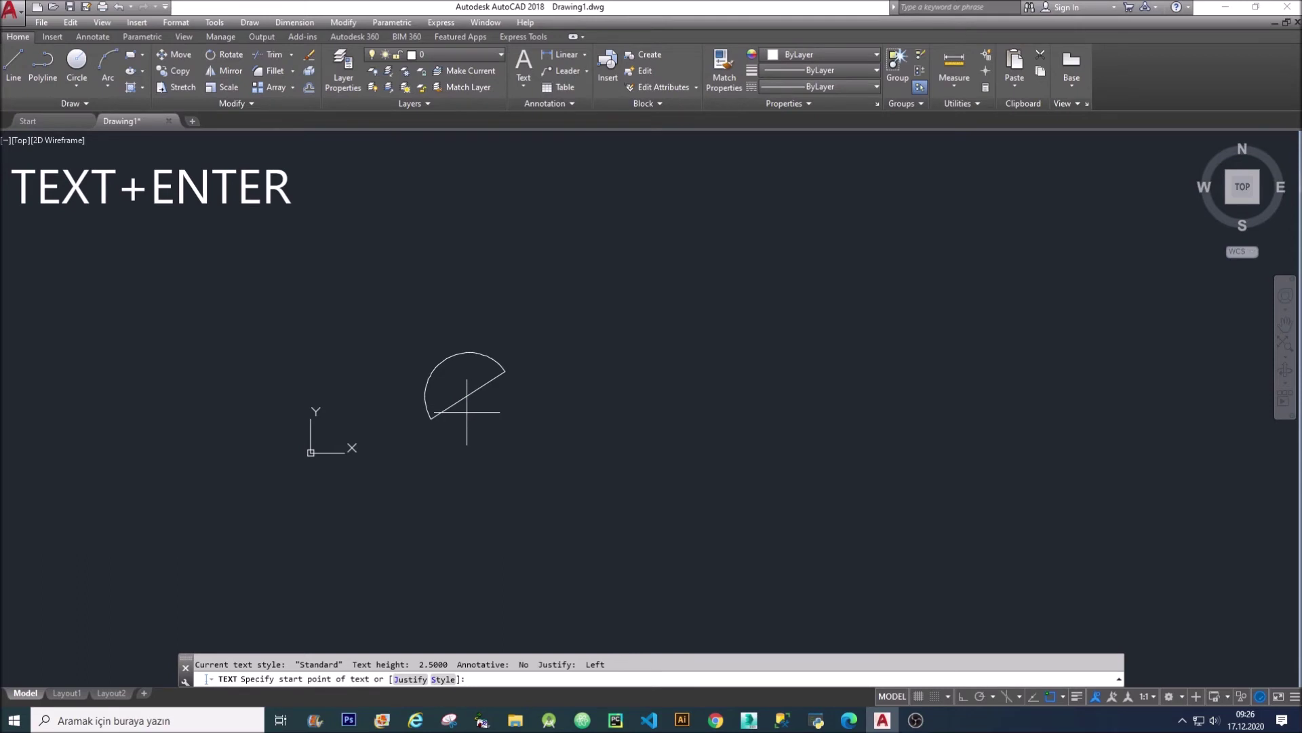
left_click(466, 412)
key("F8")
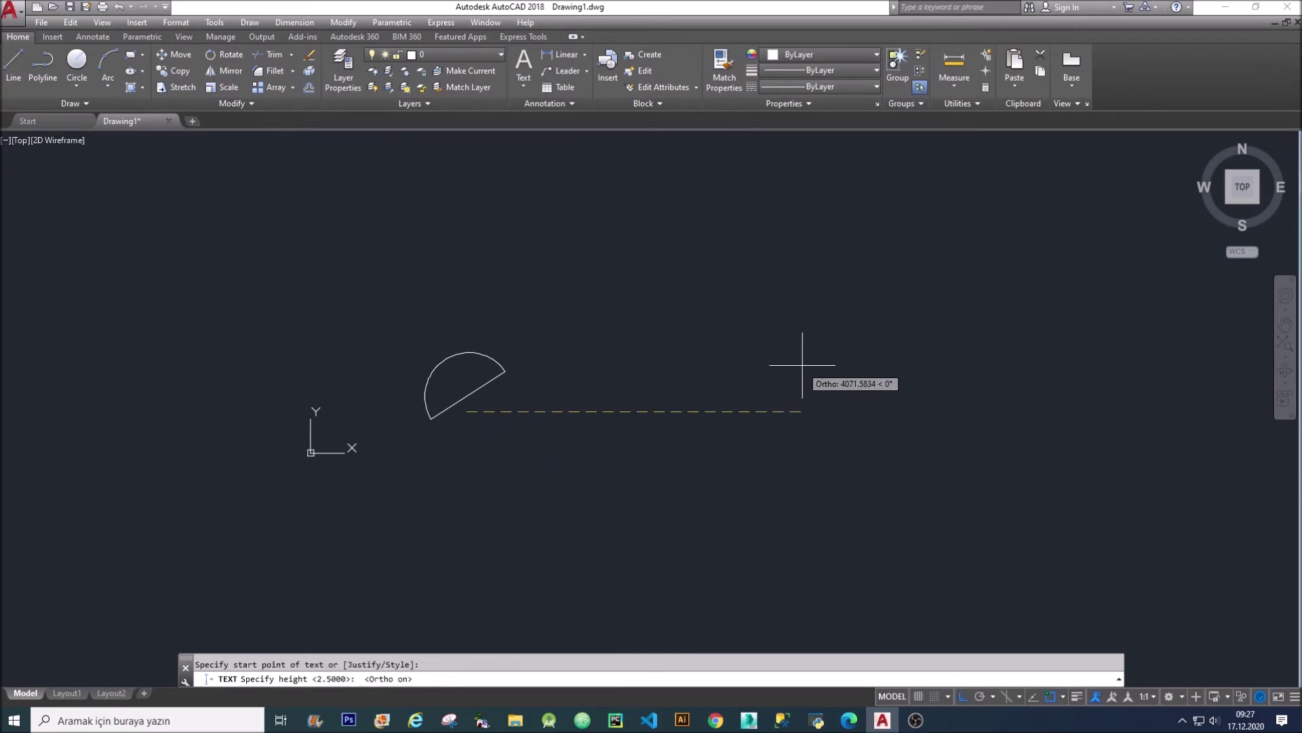
left_click(803, 364)
left_click(493, 478)
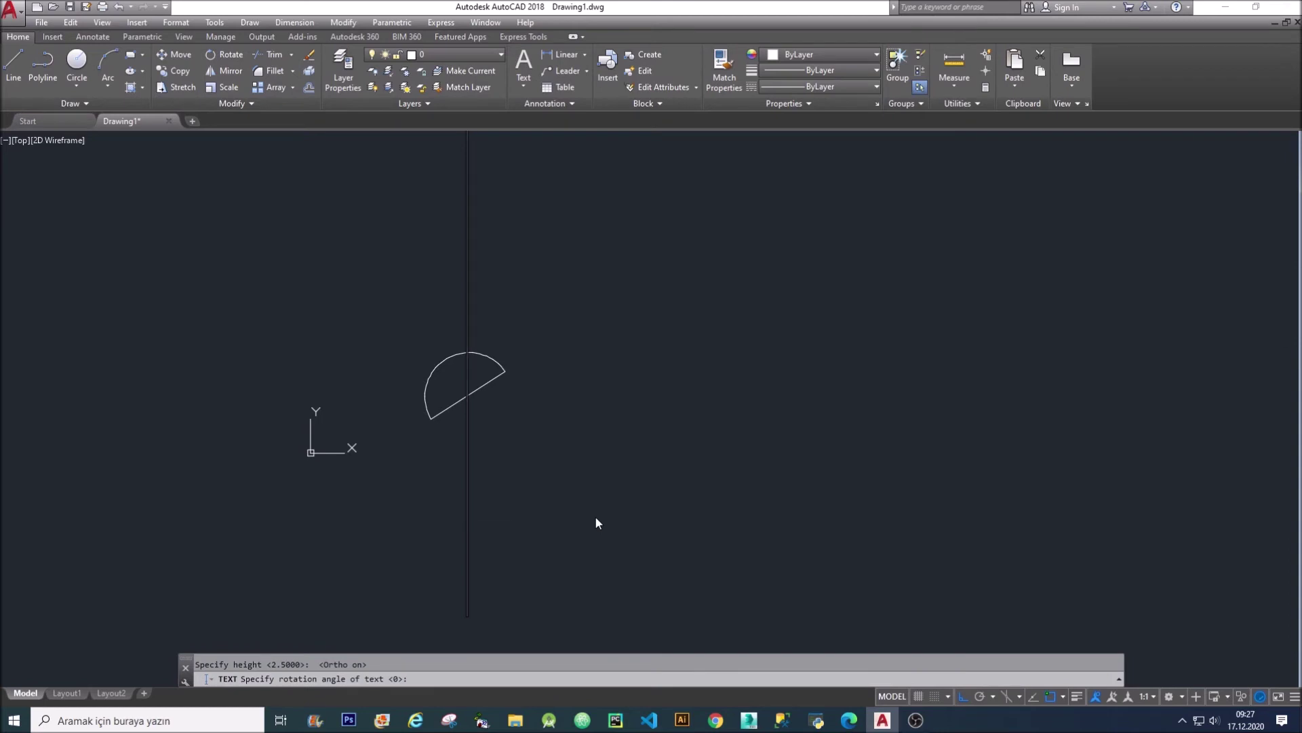
type("tasr")
key("BackSpace")
type("a")
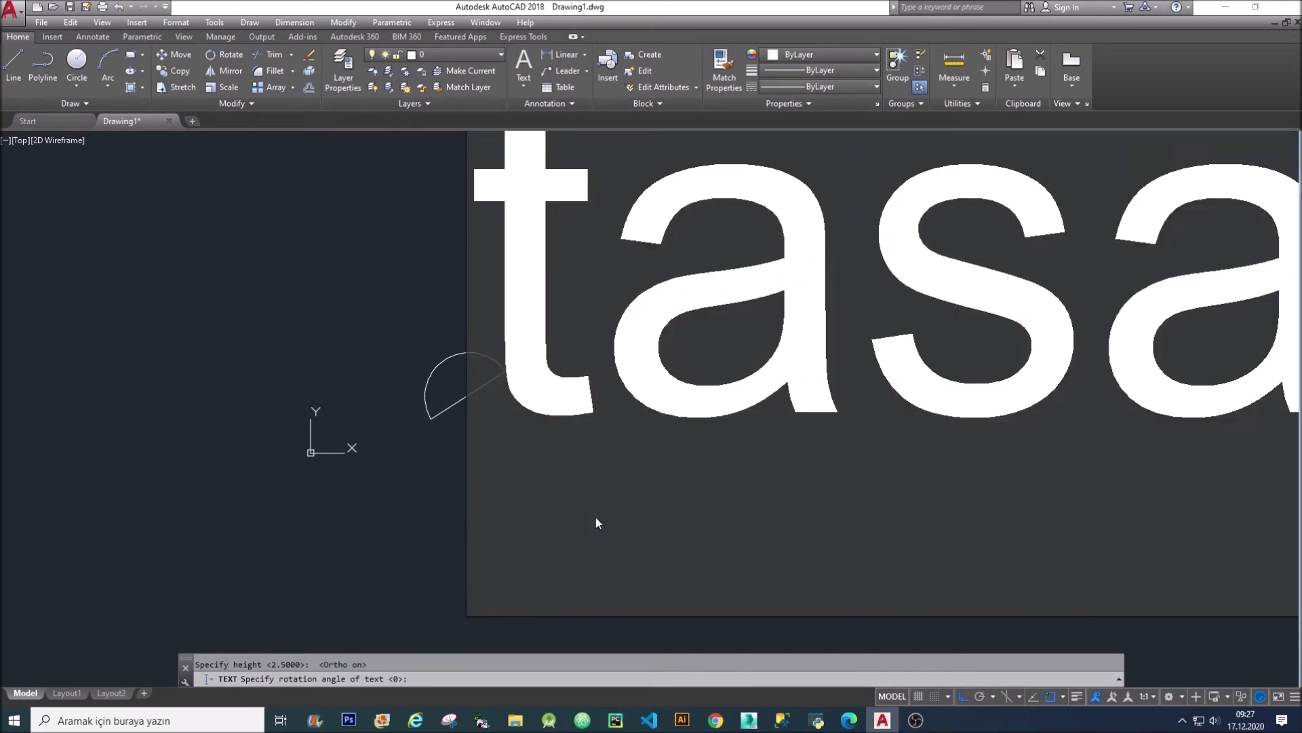
scroll(596, 517, "down", 3)
type("rım")
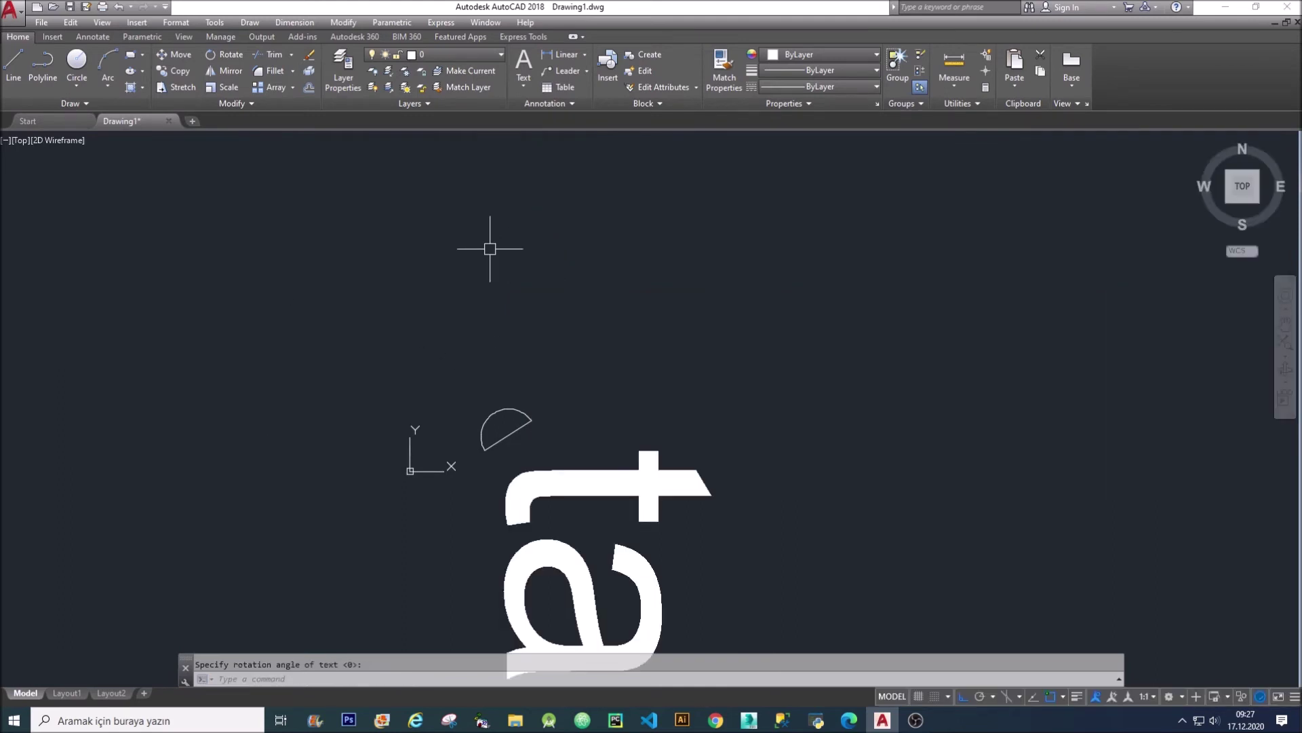
key("Escape")
- Rotate the tasarım text 90° so it lies horizontally
type("r")
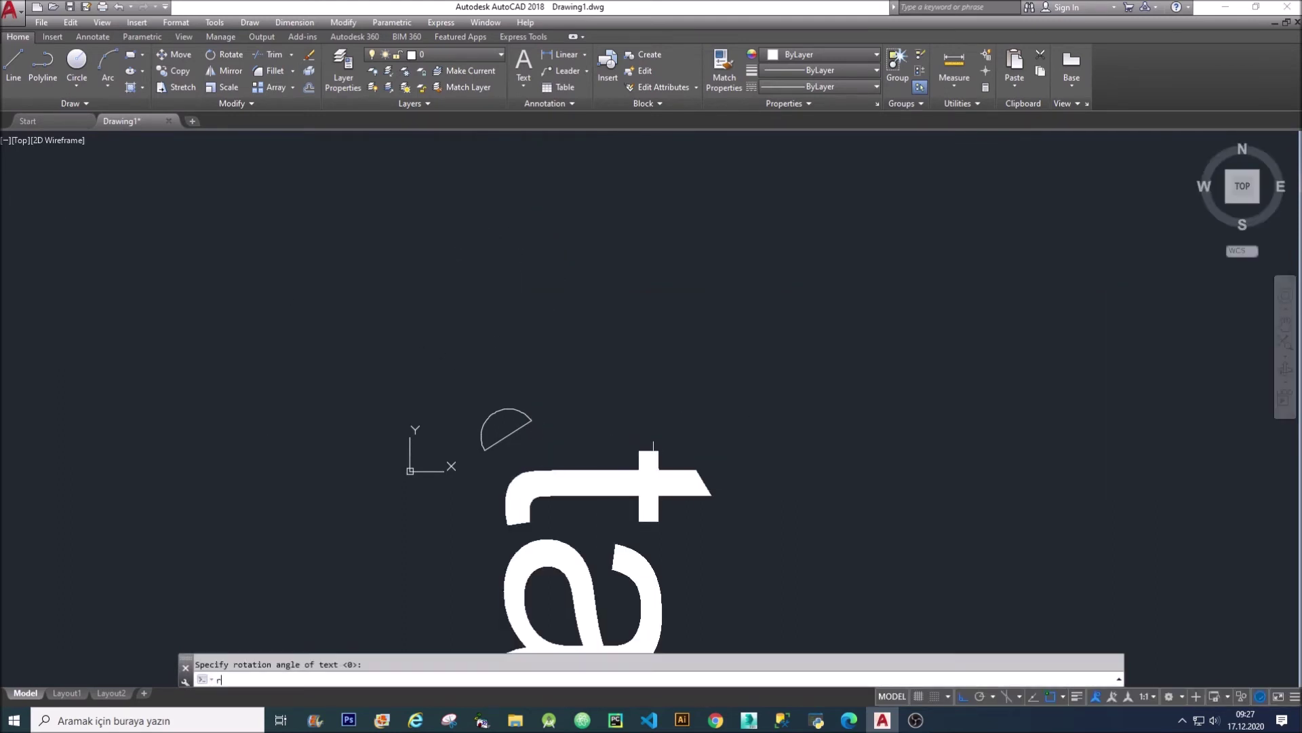
type("o")
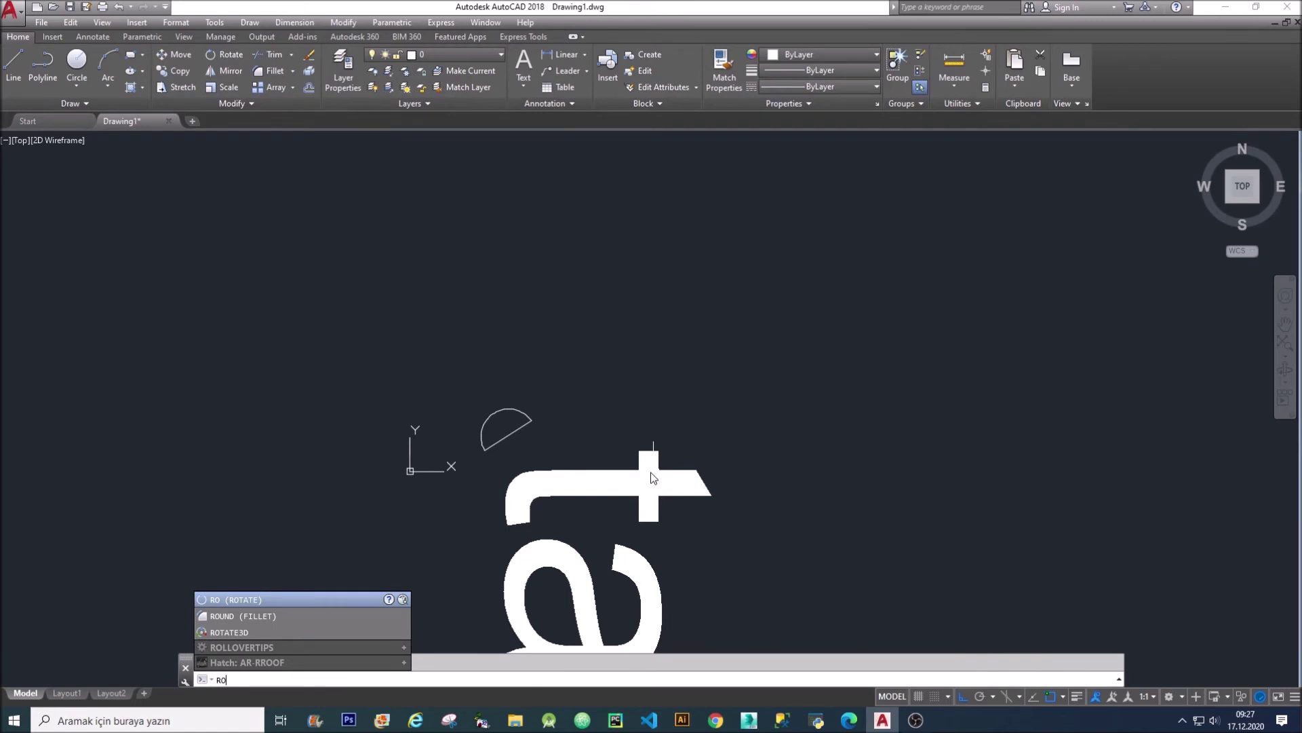
key("Return")
left_click(706, 525)
left_click(540, 448)
key("Return")
left_click(527, 448)
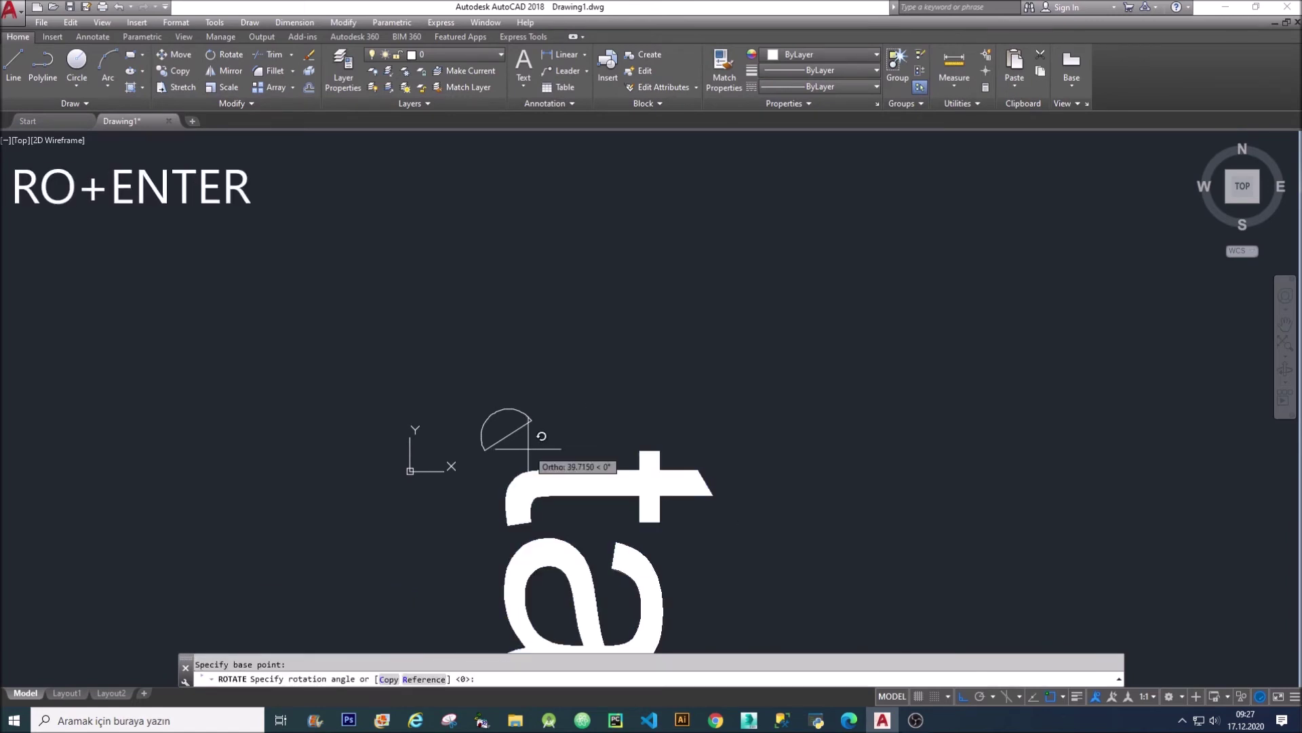
left_click(591, 259)
- Scale the tasarım text by 0.1 from its lower-left corner
type("s")
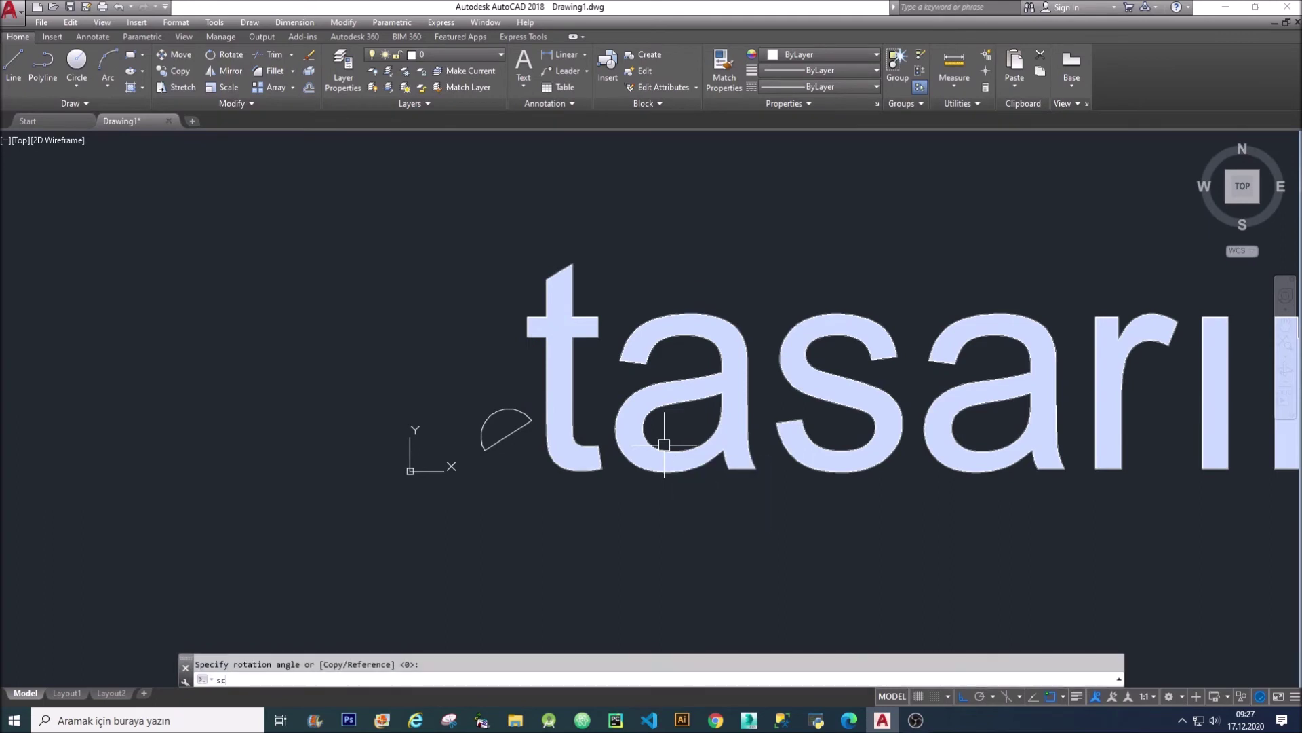
type("c")
key("Return")
left_click(620, 523)
left_click(536, 470)
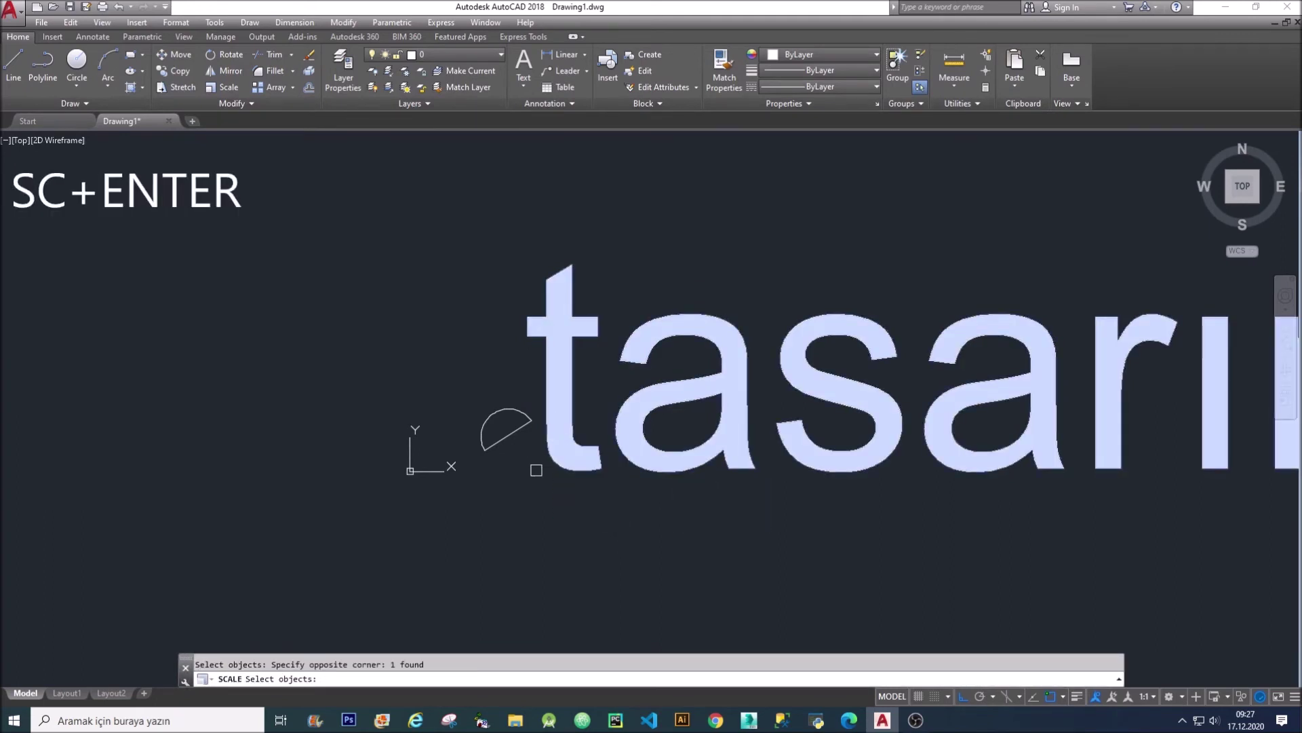
key("Return")
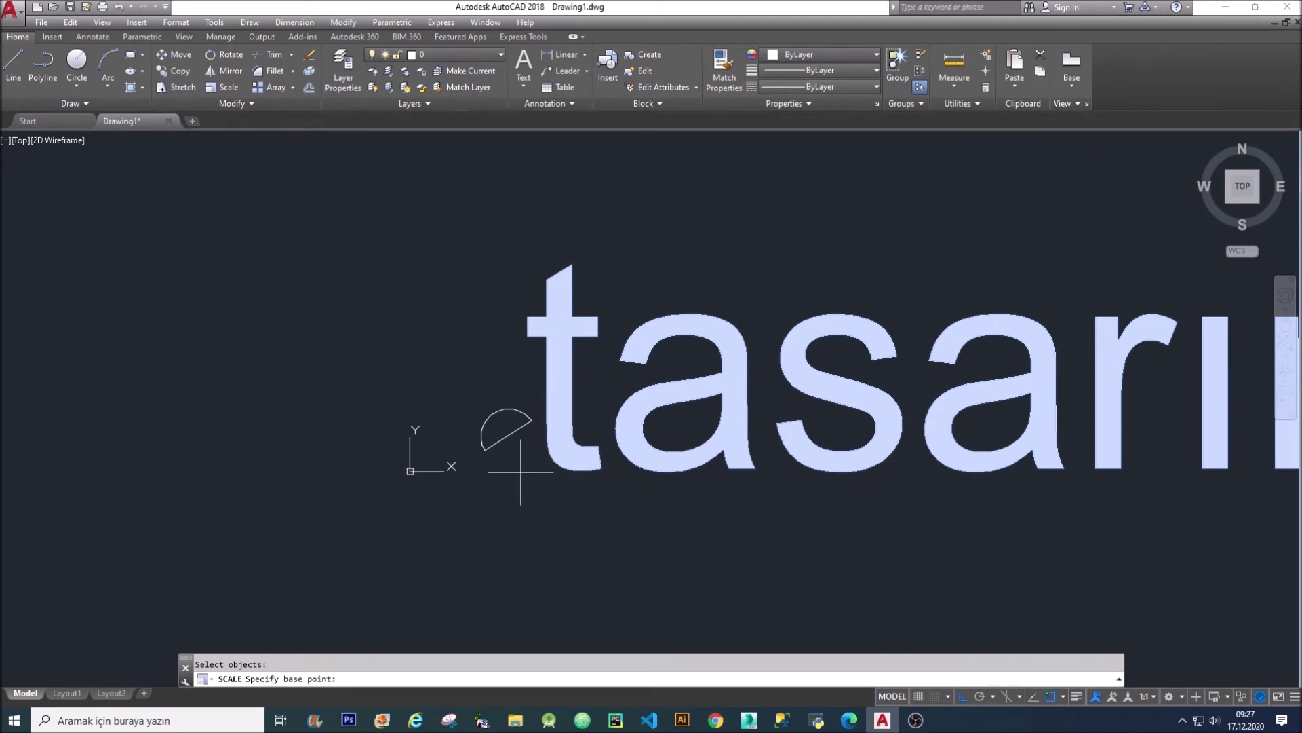
left_click(520, 471)
key("Return")
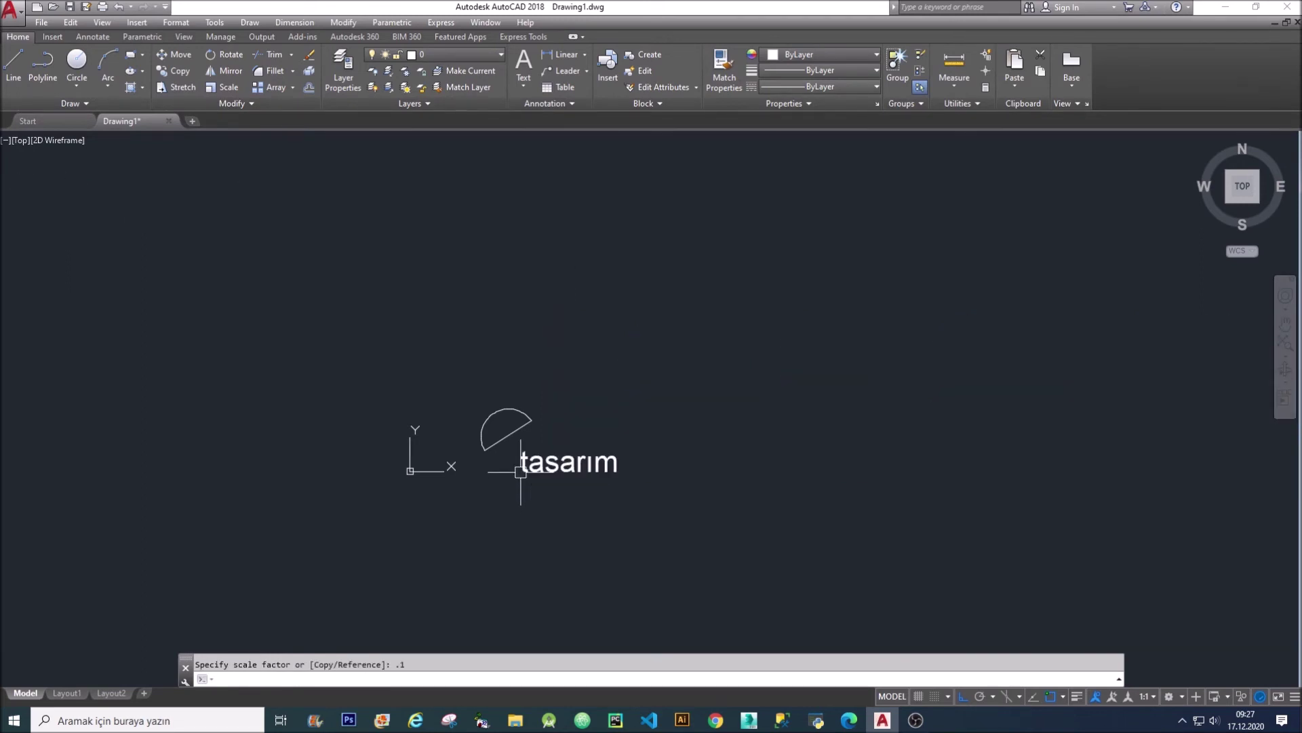
- Start a second scale of the small text, then cancel it
scroll(619, 483, "up", 2)
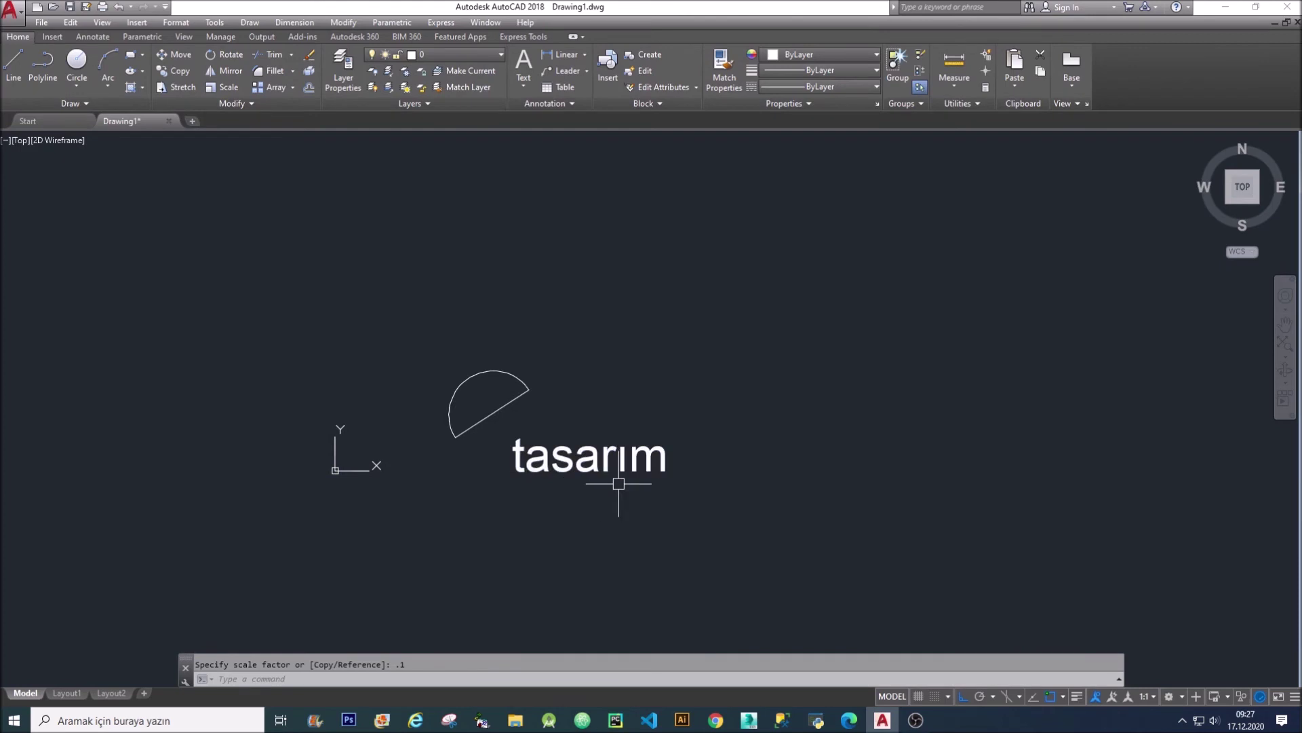
type("sc")
key("Return")
left_click(614, 497)
left_click(542, 439)
key("Return")
left_click(504, 426)
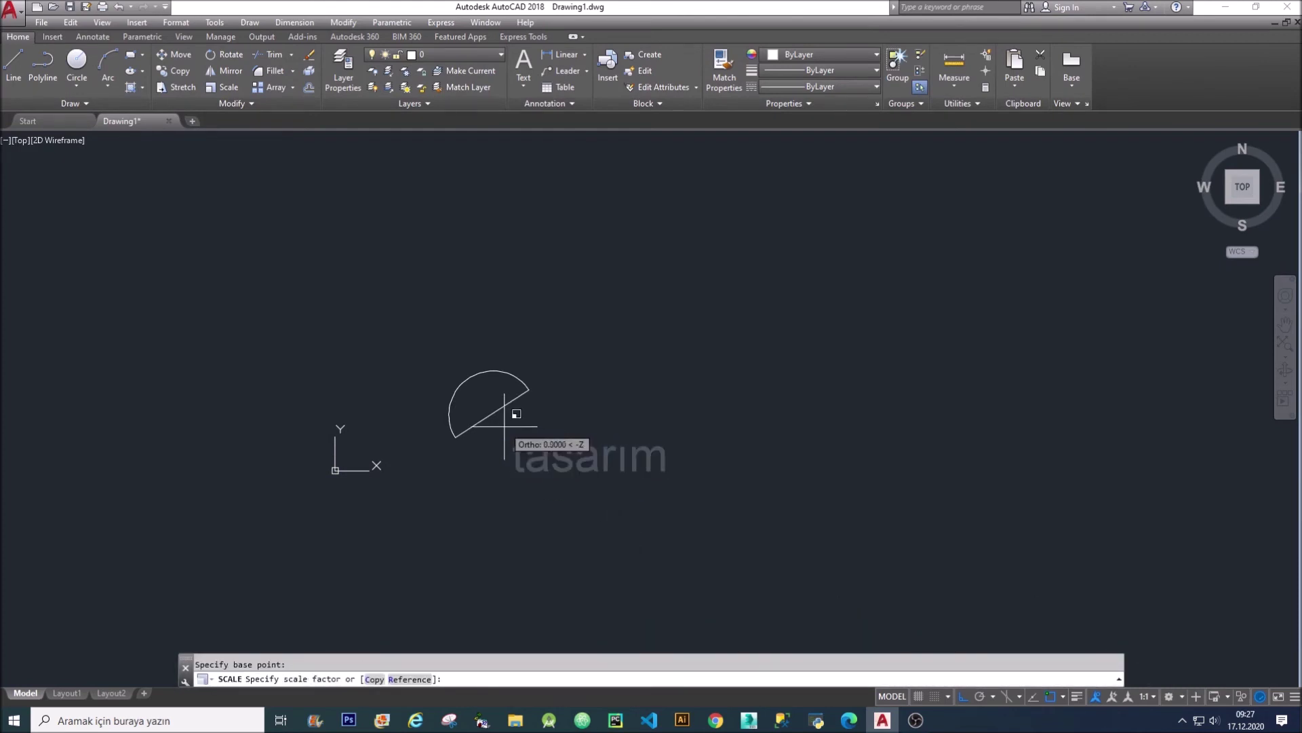
key("Escape")
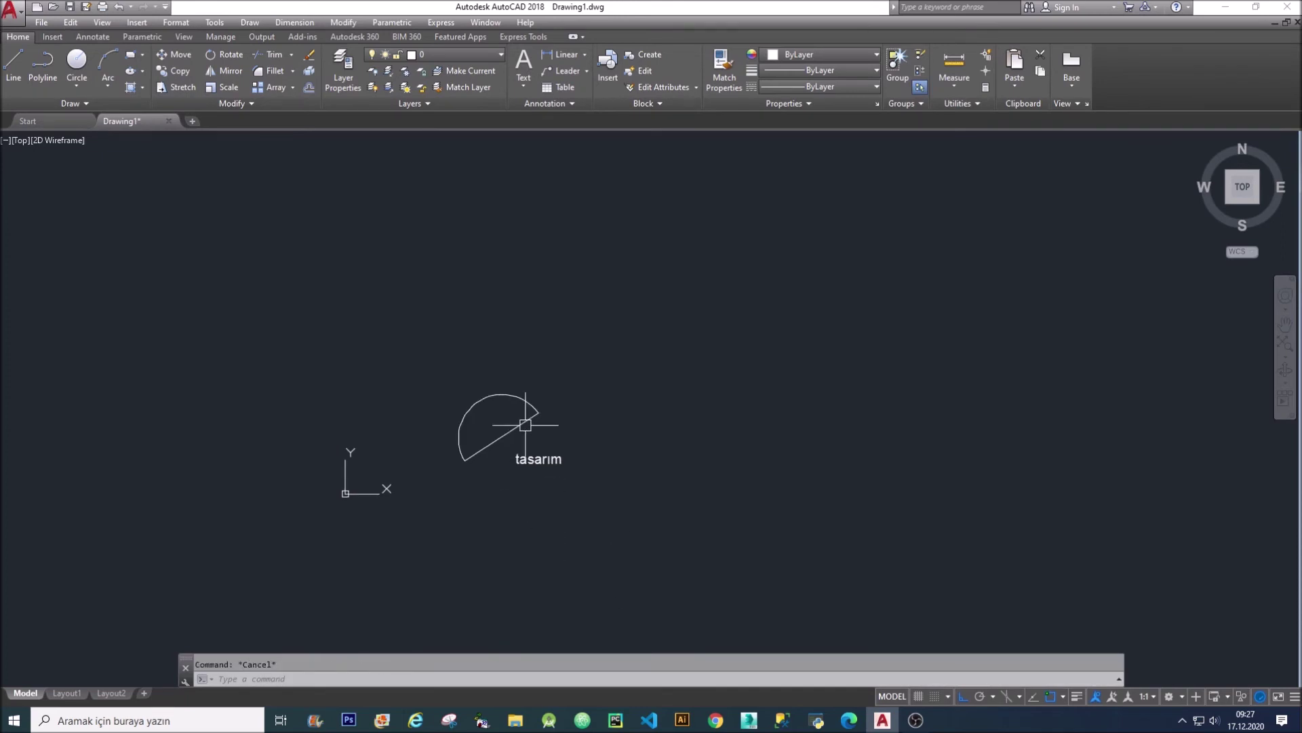
type("mi")
key("Return")
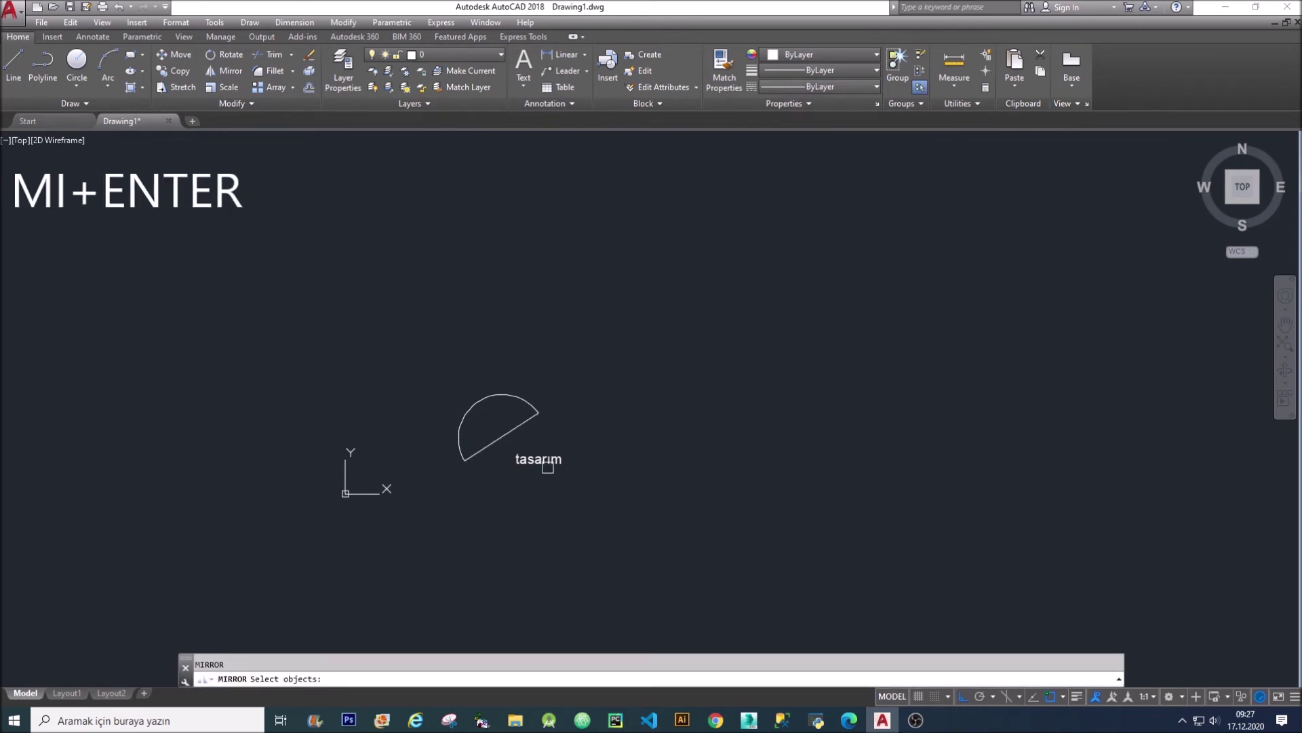
- Mirror the arc and tasarım text across a vertical line, keeping the original
left_click(619, 488)
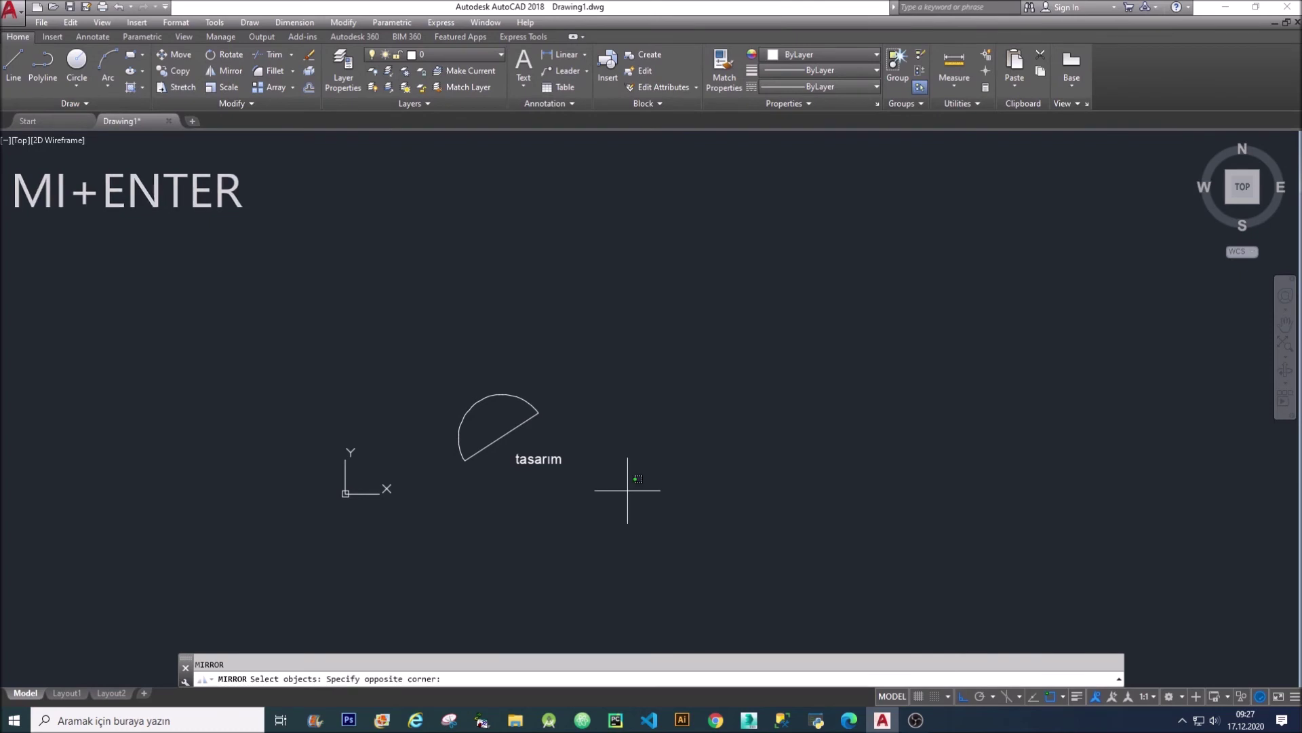
left_click(403, 310)
key("Return")
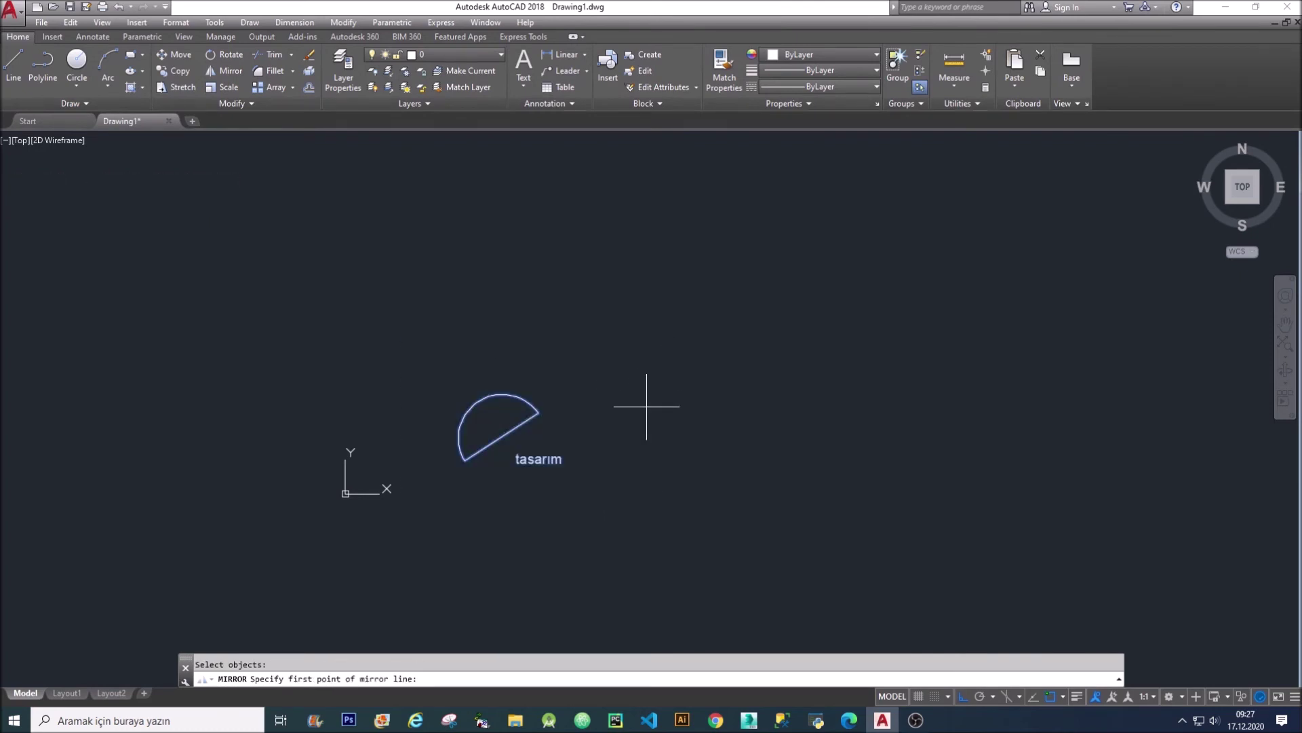
left_click(648, 401)
left_click(655, 573)
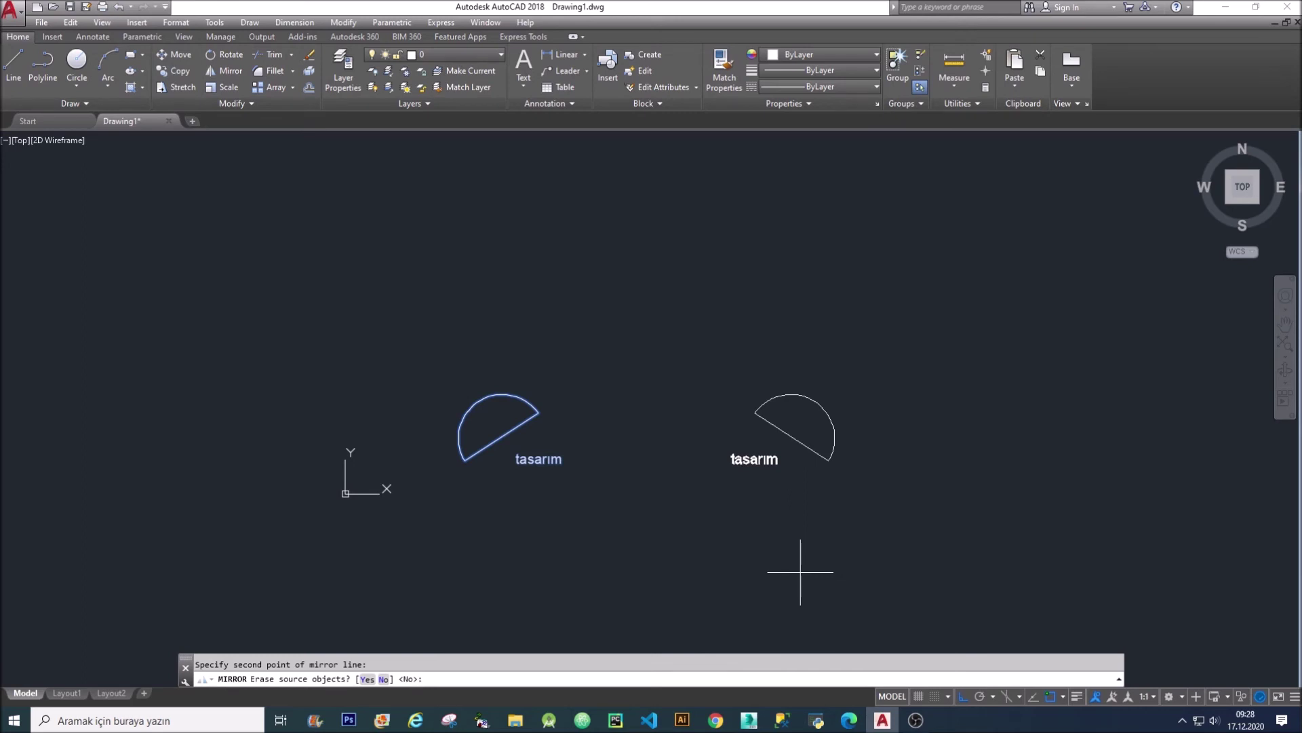
type("n")
key("Return")
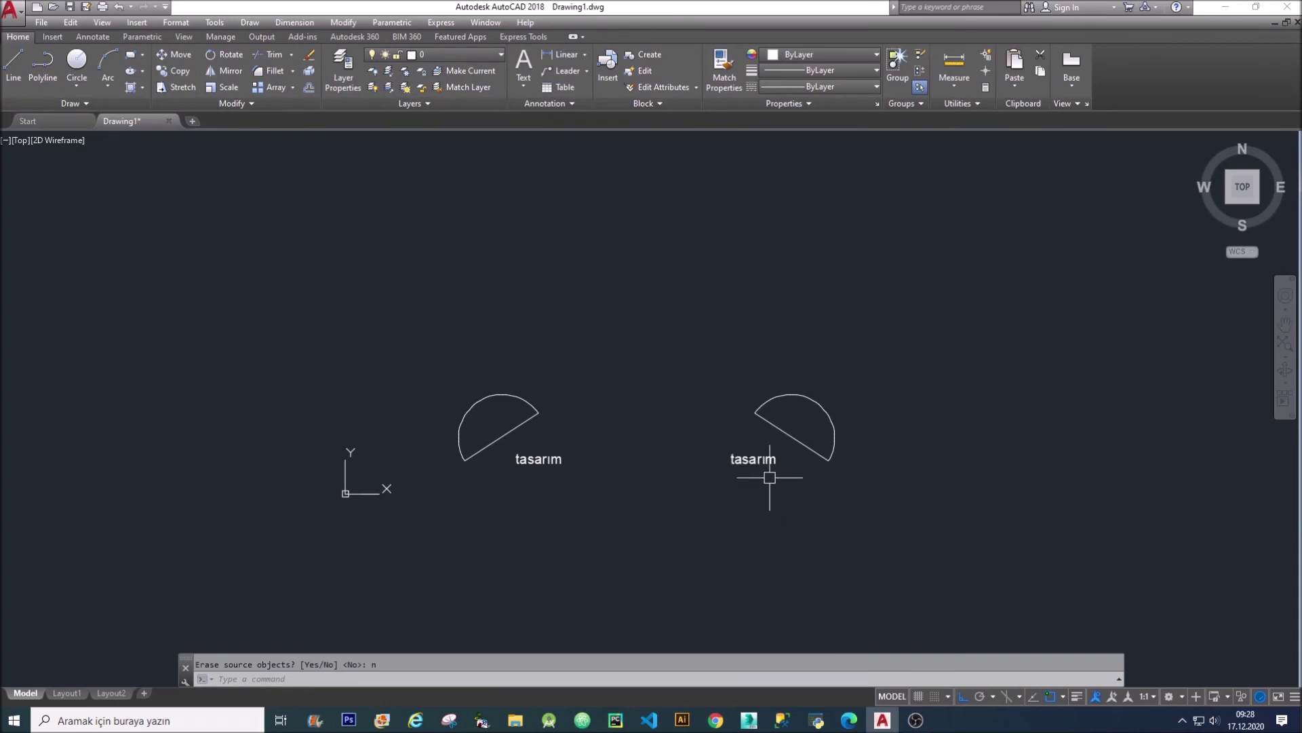
type("Mirrte")
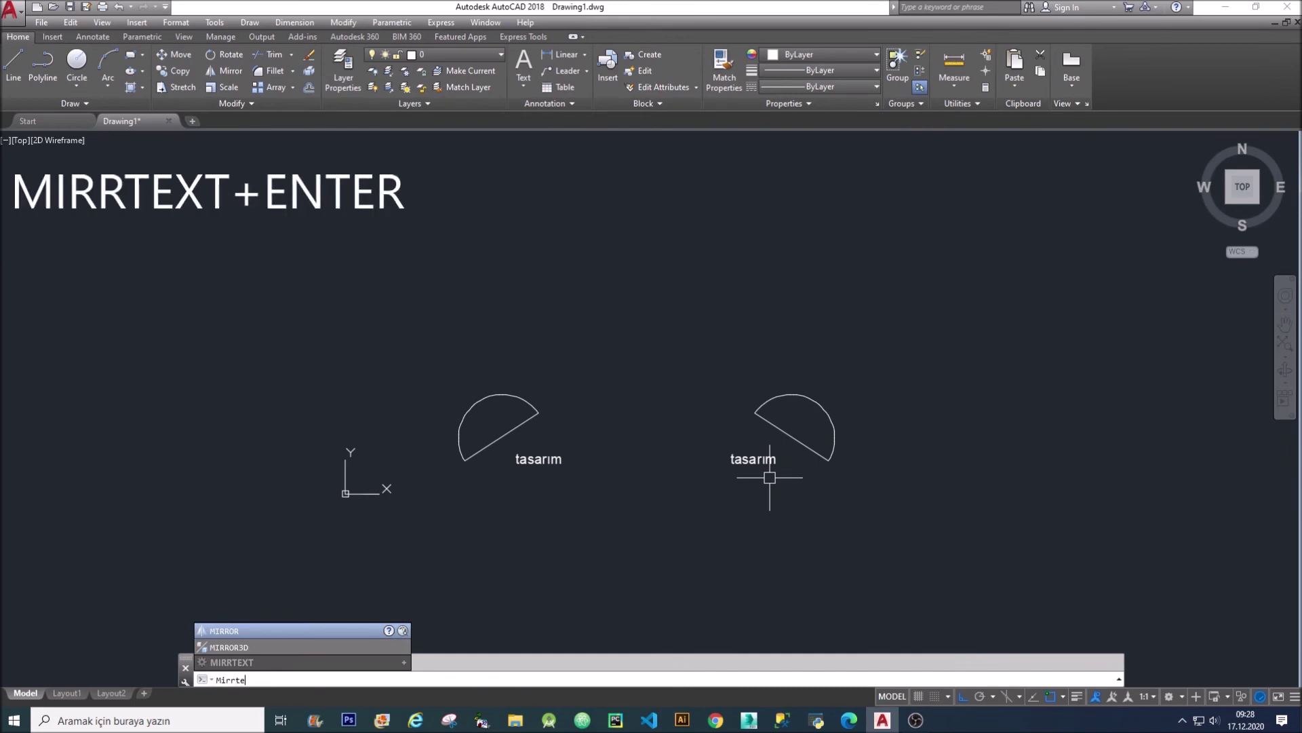
type("xt")
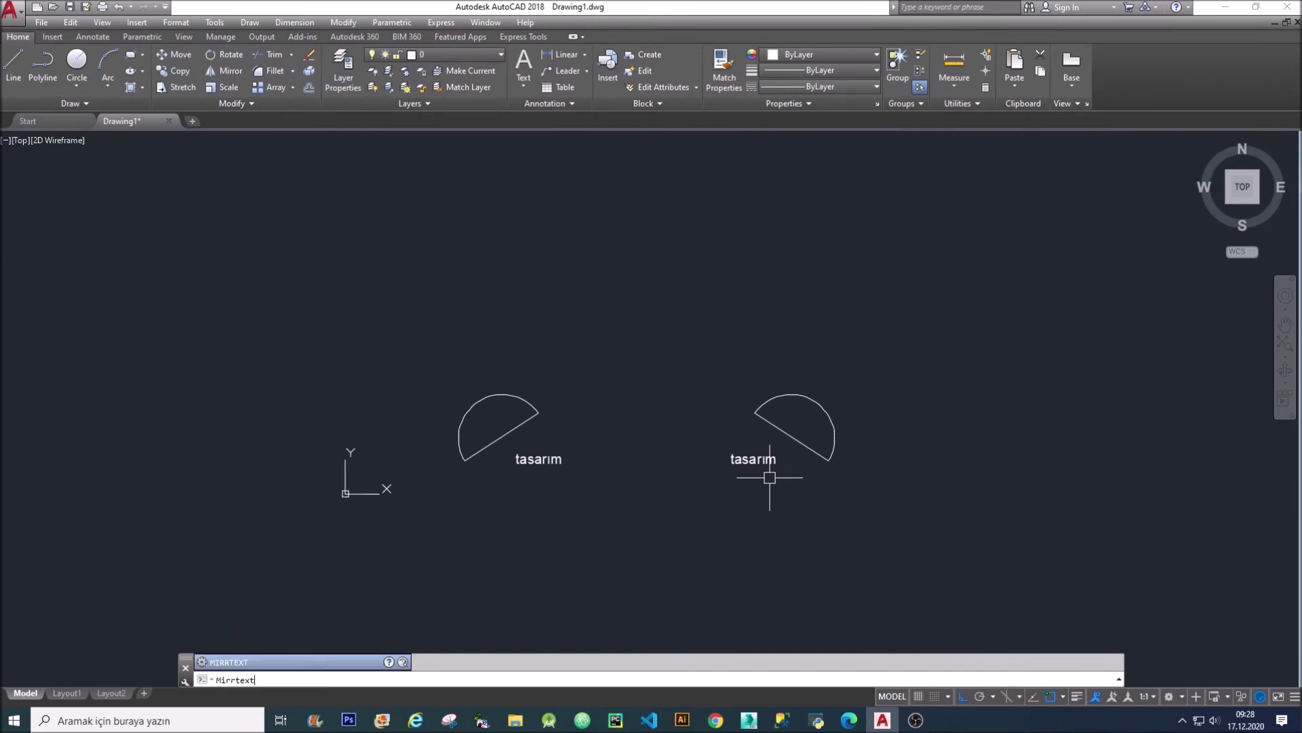
- Set MIRRTEXT to 1 and mirror the right arc and text further right, keeping the source
key("Return")
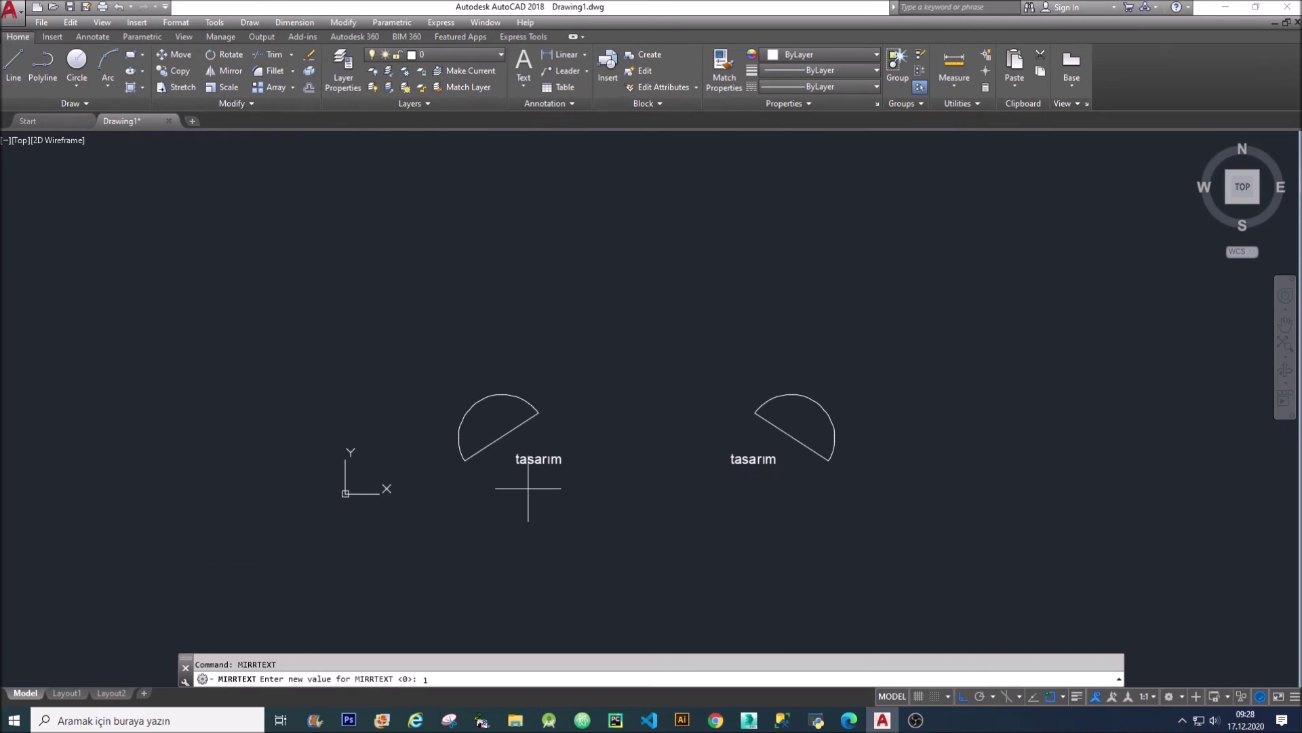
key("Return")
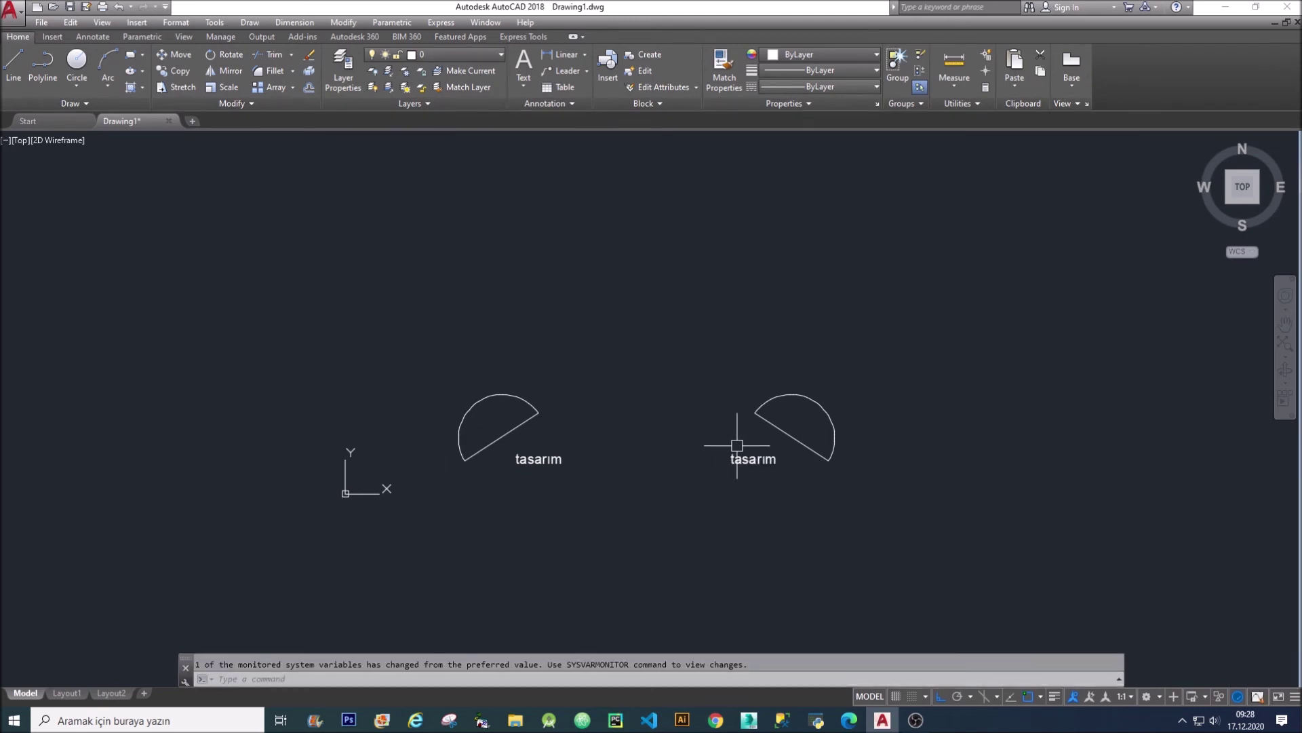
type("mi")
key("Return")
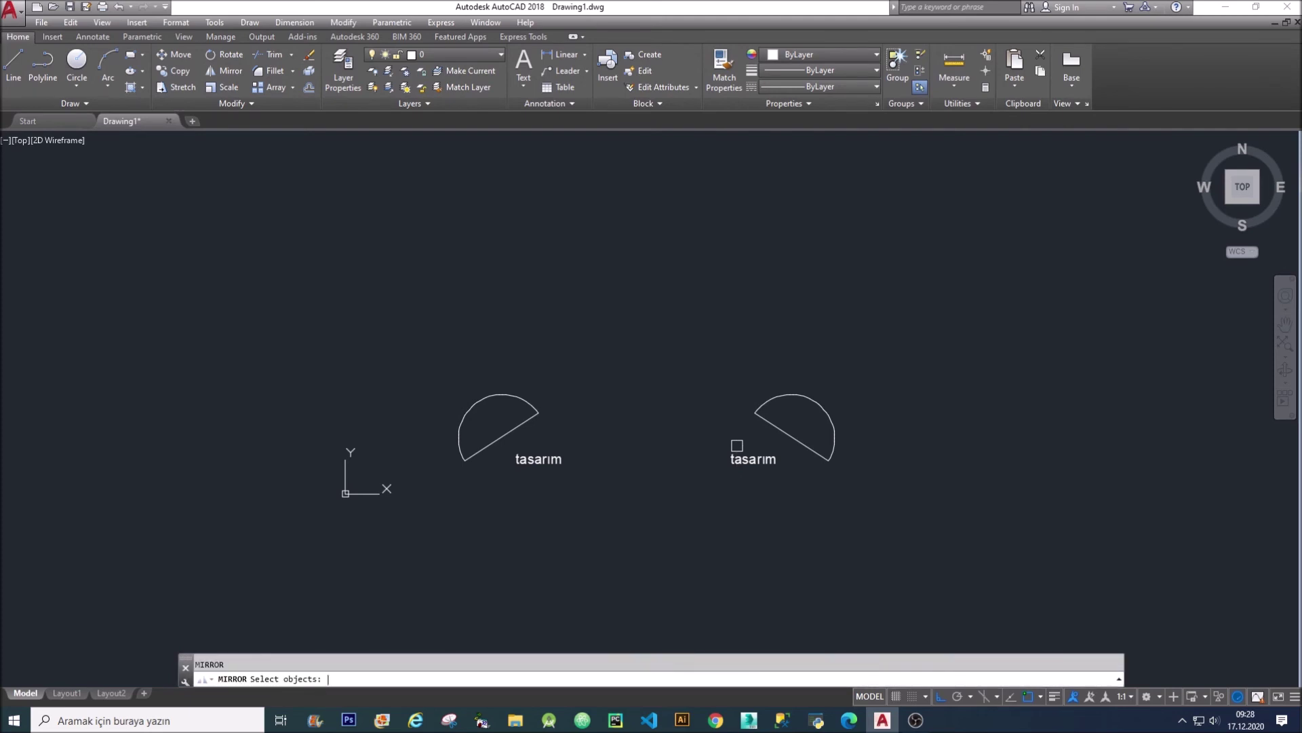
left_click(905, 488)
left_click(764, 388)
key("Return")
left_click(904, 426)
left_click(916, 493)
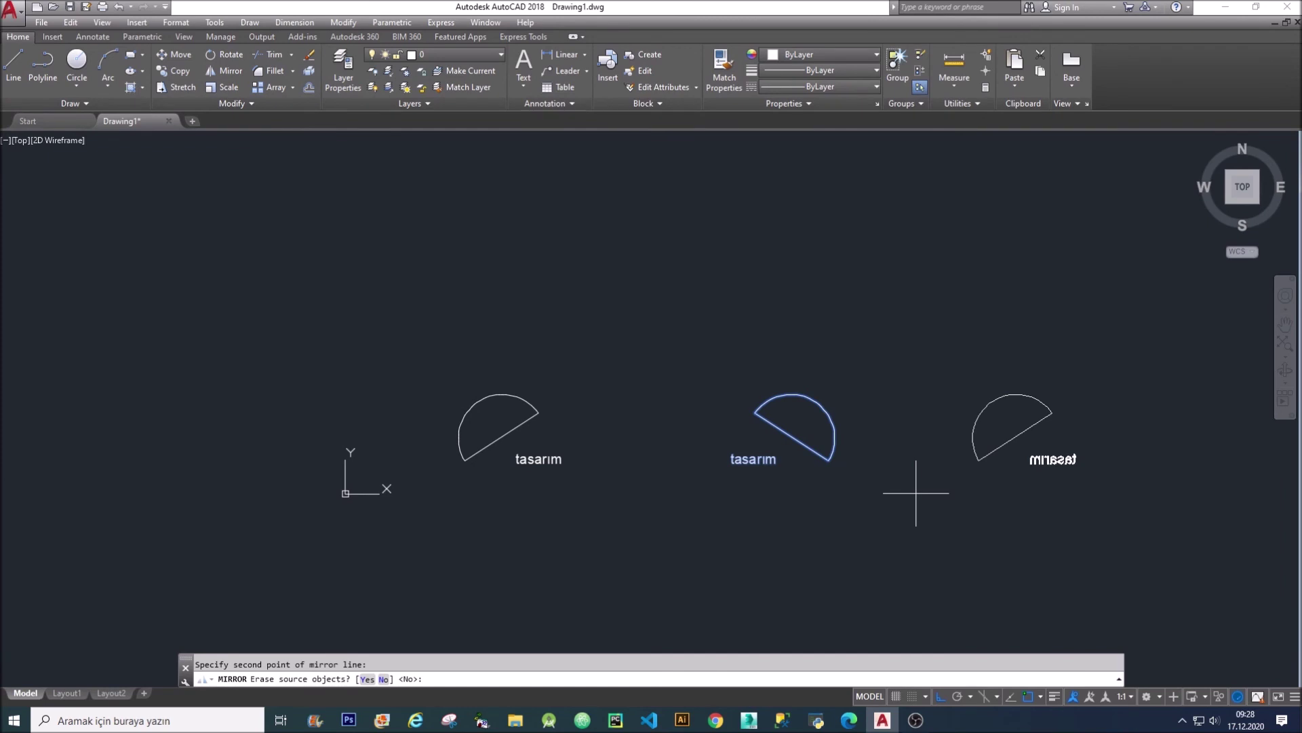
type("n")
key("Return")
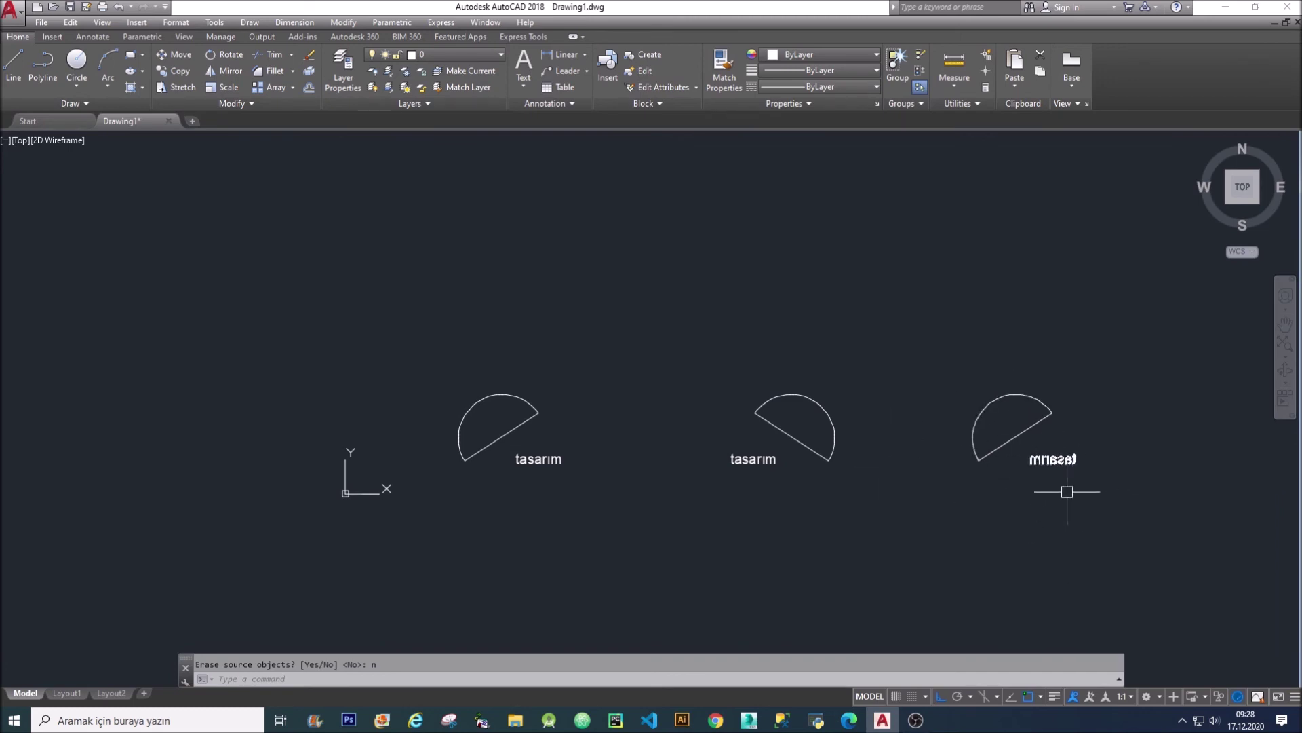
- Set MIRRTEXT back to 0
type("mirrtext")
key("Return")
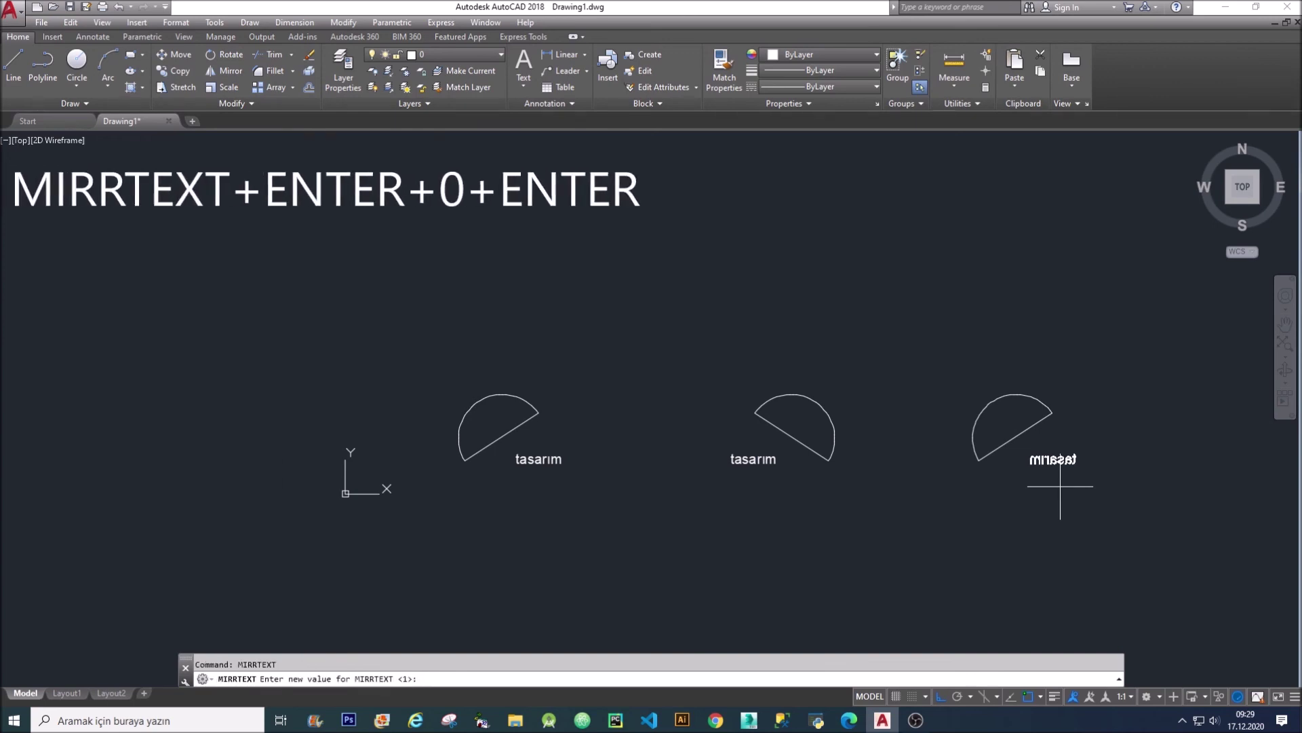
type("0")
key("Return")
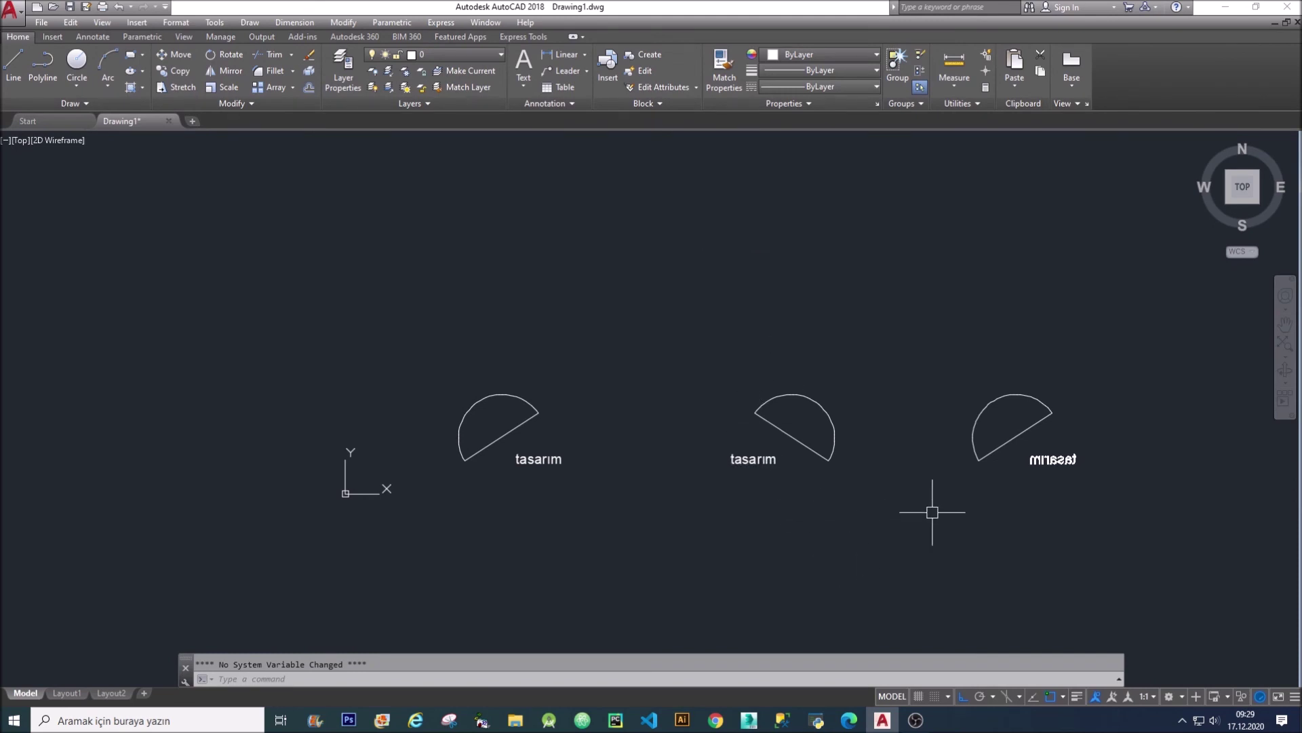
- Mirror the two left arcs and their text upward across a horizontal line, keeping the originals
type("mi")
key("Return")
left_click(900, 517)
left_click(441, 283)
key("Return")
left_click(633, 333)
left_click(823, 319)
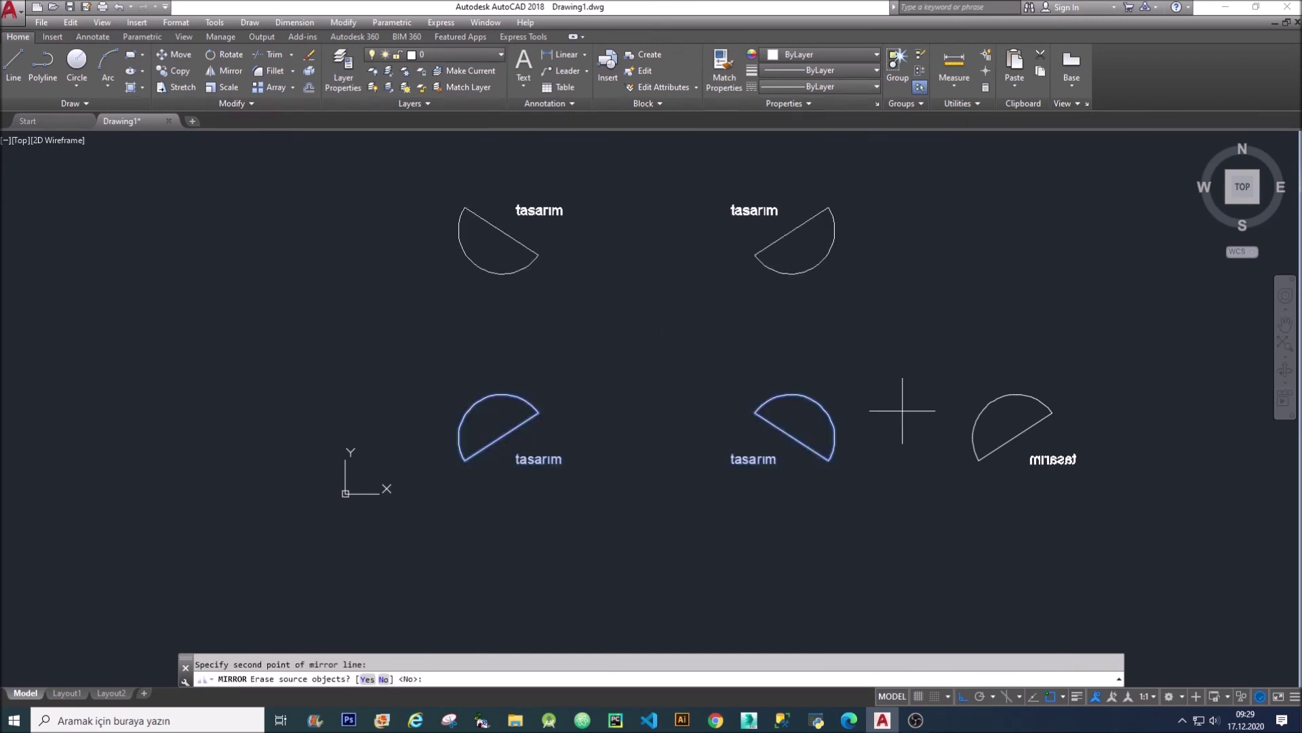
key("Return")
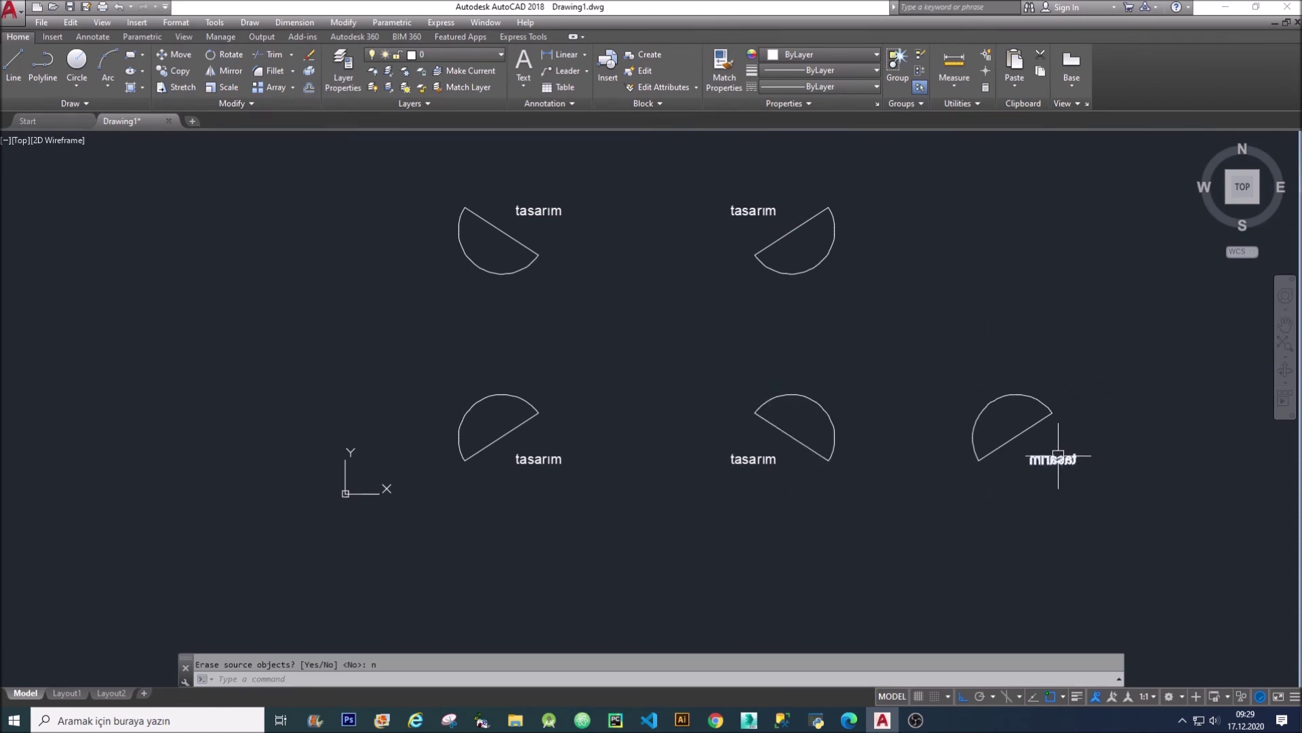
middle_click_drag(907, 323, 885, 362)
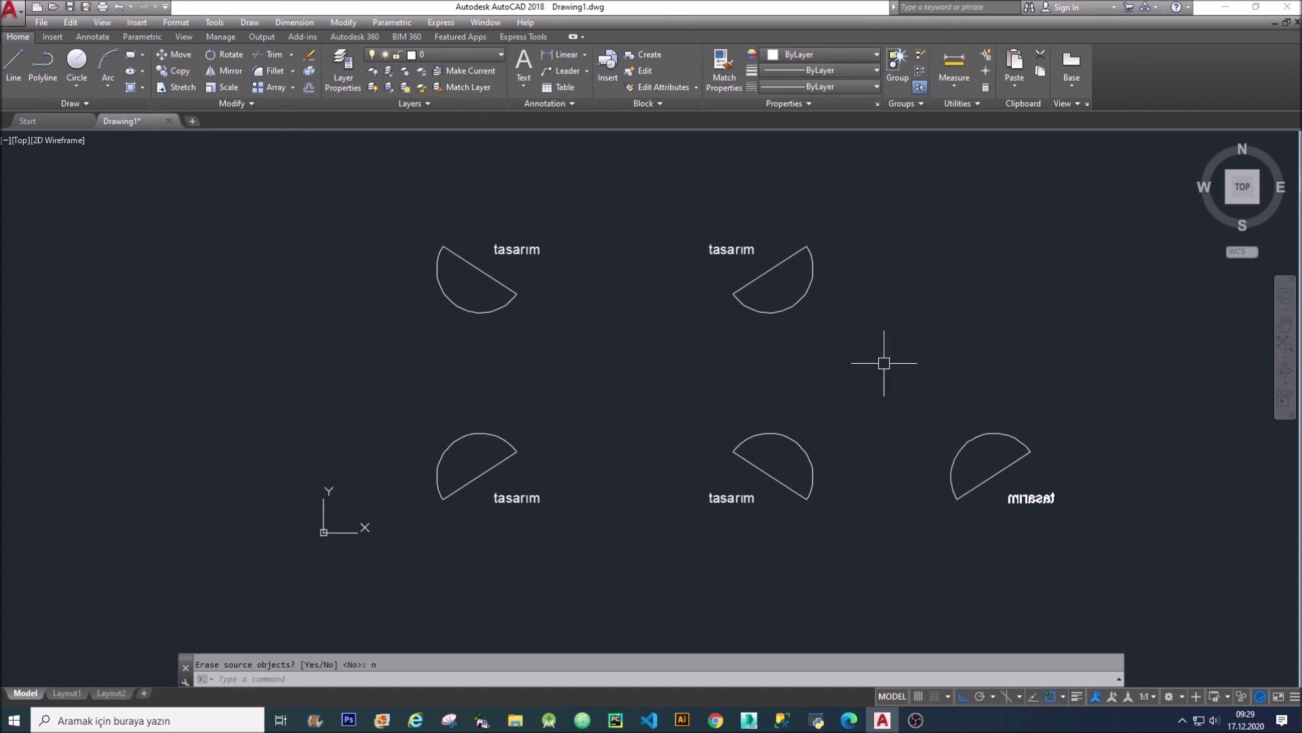